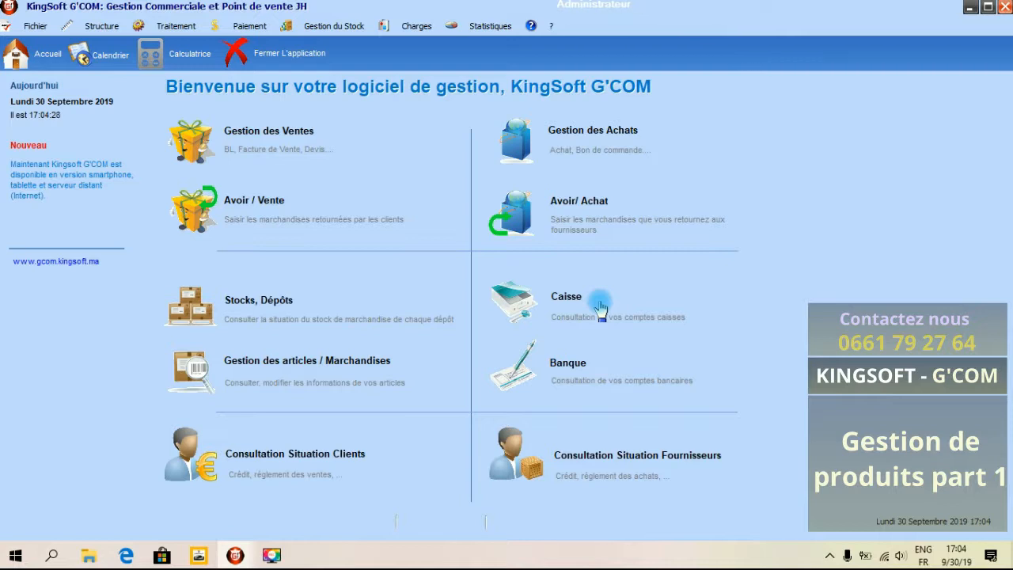
- Create a merchandise depot with number 1 and the label "dépot 1", and close the depot table
{"action": "left_click", "coordinate": [103, 28]}
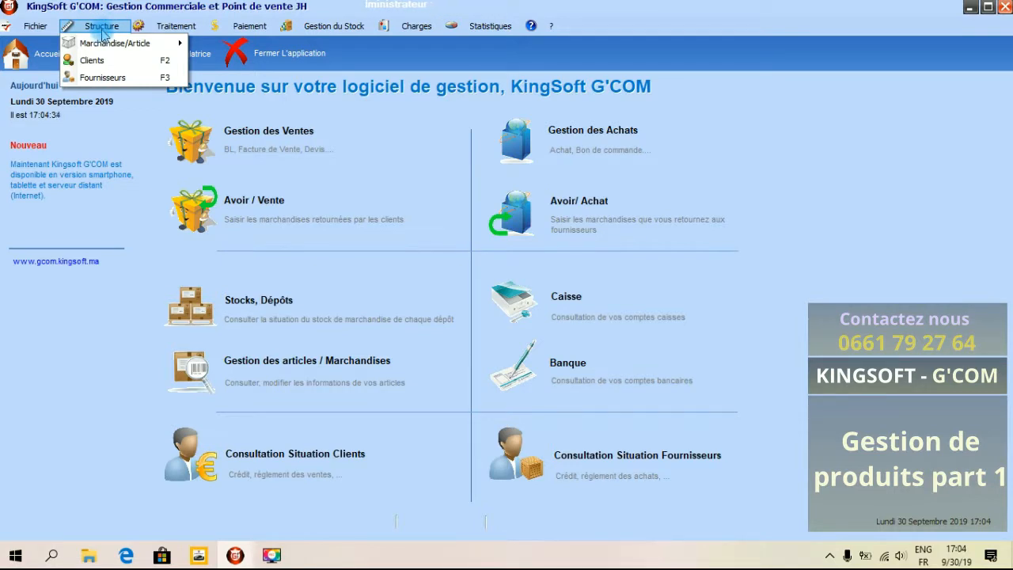
{"action": "mouse_move", "coordinate": [107, 44]}
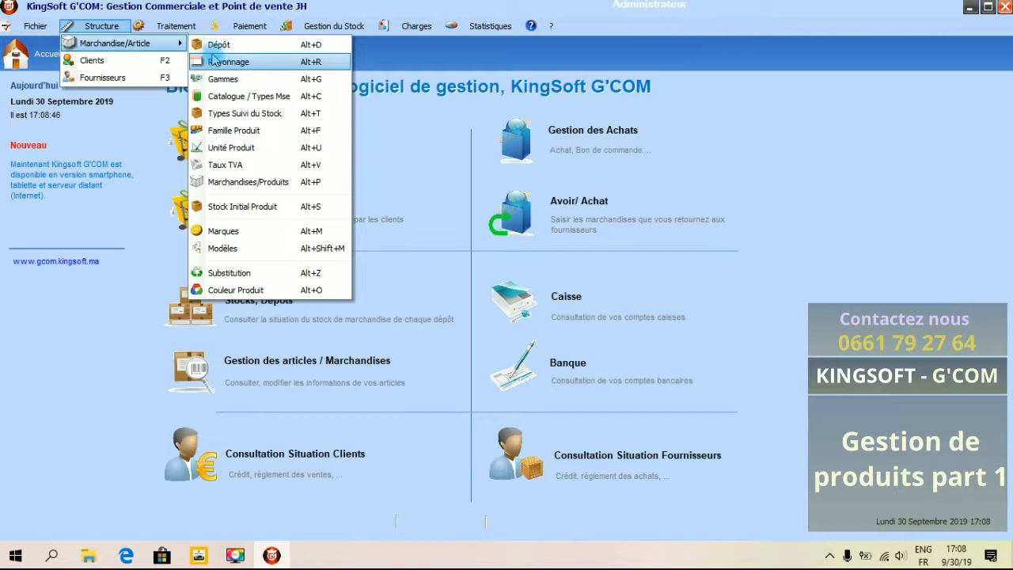
{"action": "left_click", "coordinate": [213, 45]}
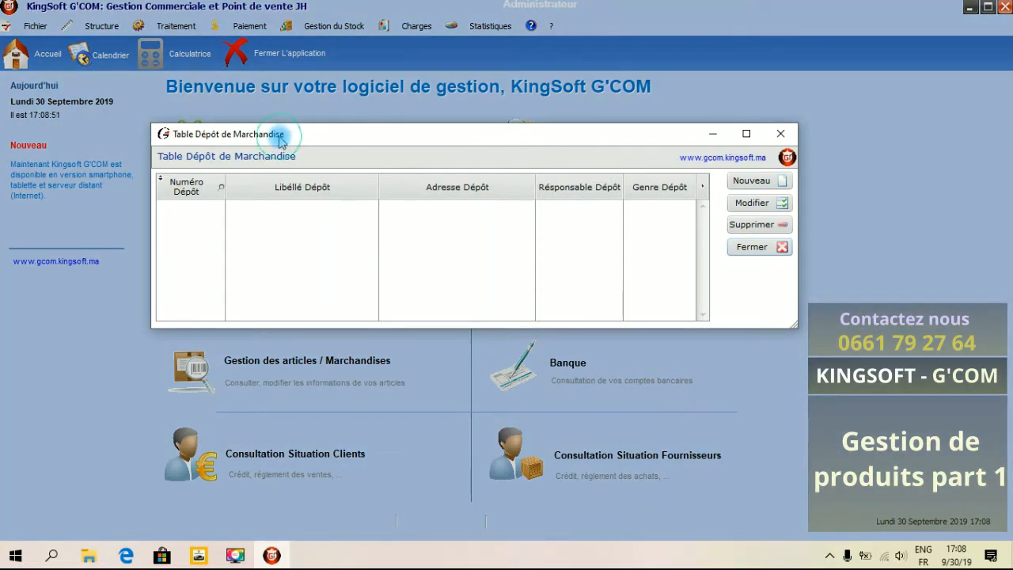
{"action": "left_click_drag", "start_coordinate": [280, 143], "coordinate": [283, 132]}
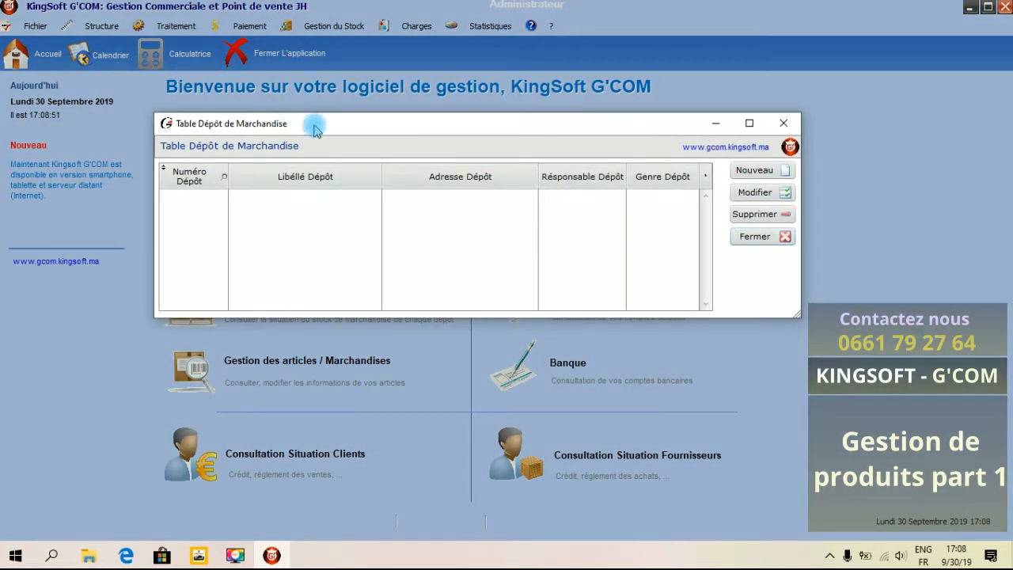
{"action": "left_click", "coordinate": [757, 171]}
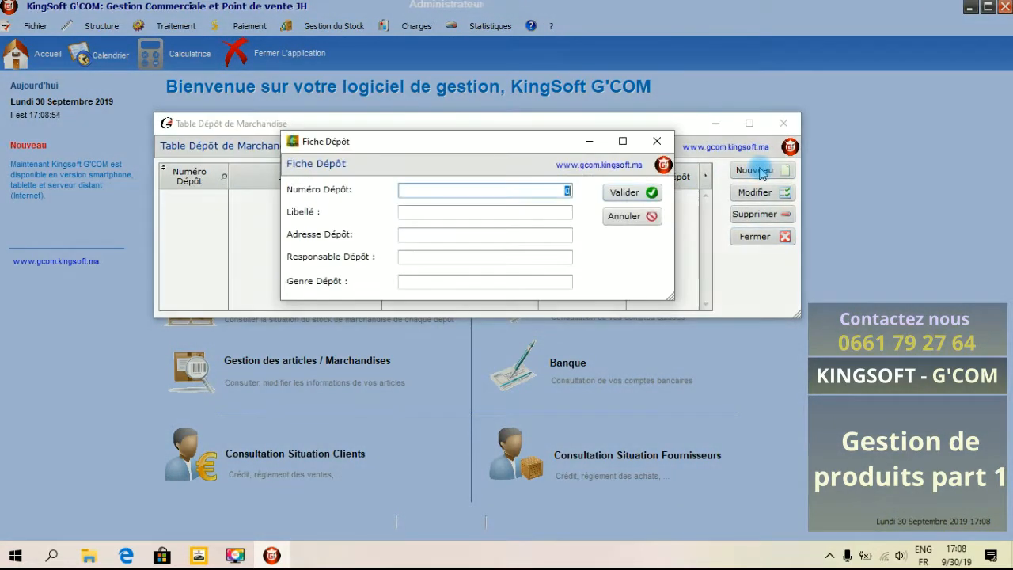
{"action": "left_click", "coordinate": [543, 210]}
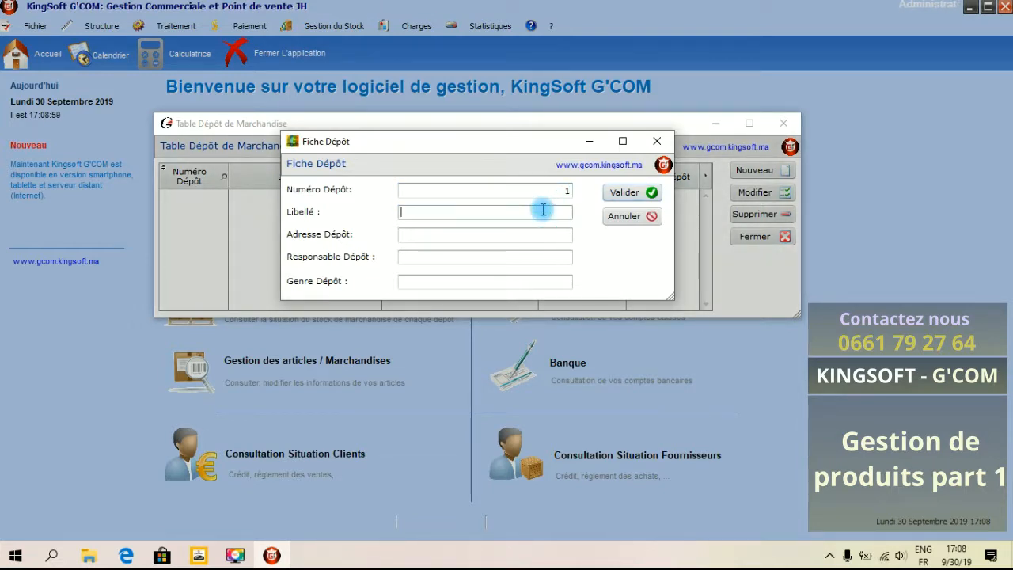
{"action": "type", "text": "dépot 1"}
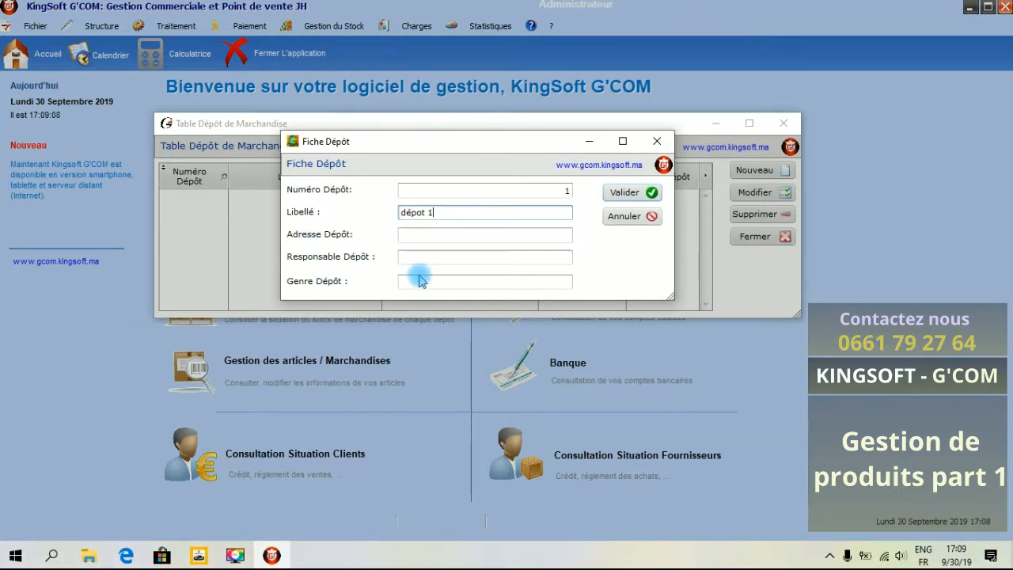
{"action": "left_click", "coordinate": [613, 193]}
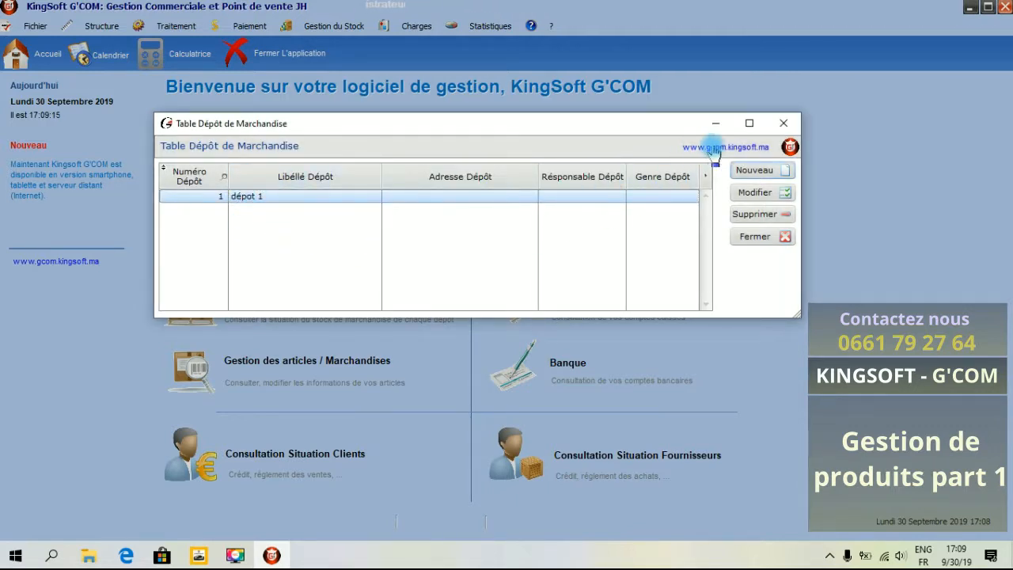
{"action": "left_click", "coordinate": [765, 237]}
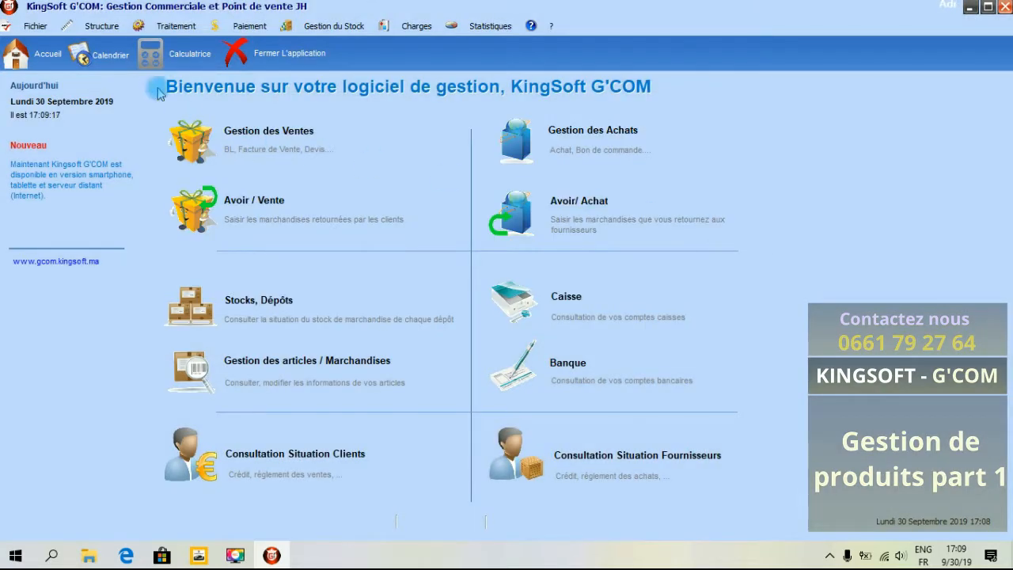
- Add a shelf record with code 1 and title "rayon 1" assigned to dépot 1, and close the shelving table
{"action": "left_click", "coordinate": [101, 26]}
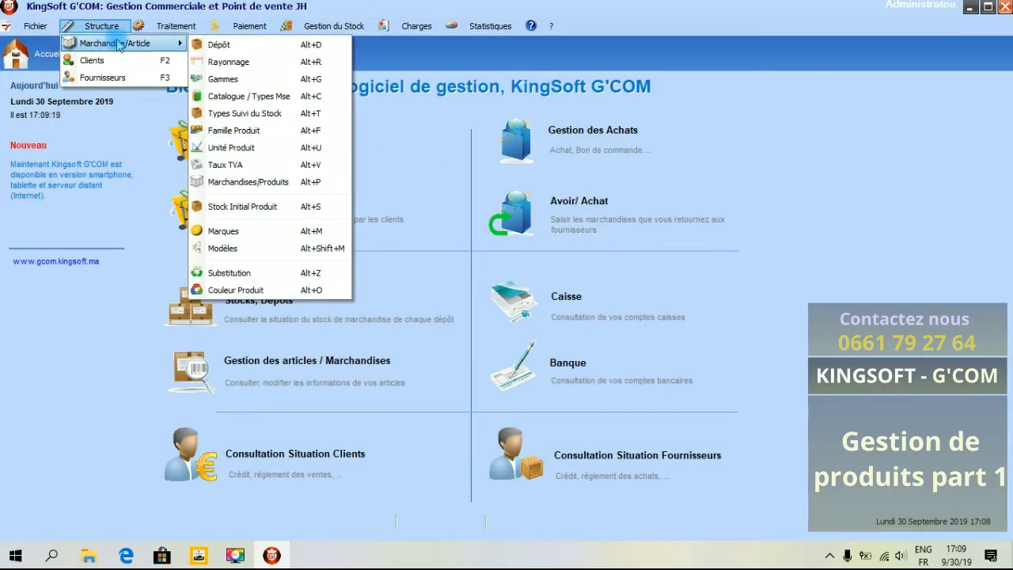
{"action": "mouse_move", "coordinate": [101, 26]}
{"action": "mouse_move", "coordinate": [126, 43]}
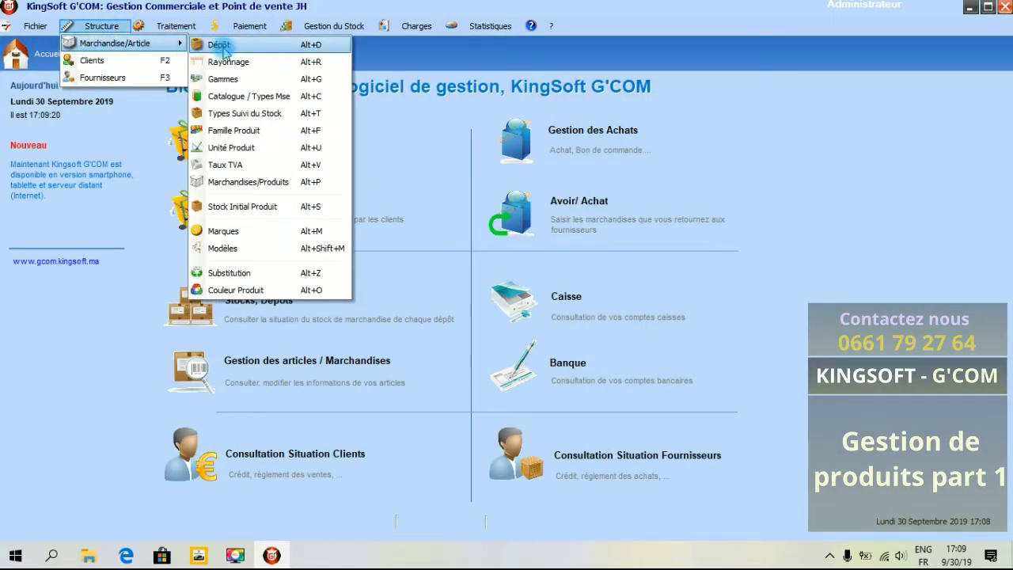
{"action": "left_click", "coordinate": [229, 63]}
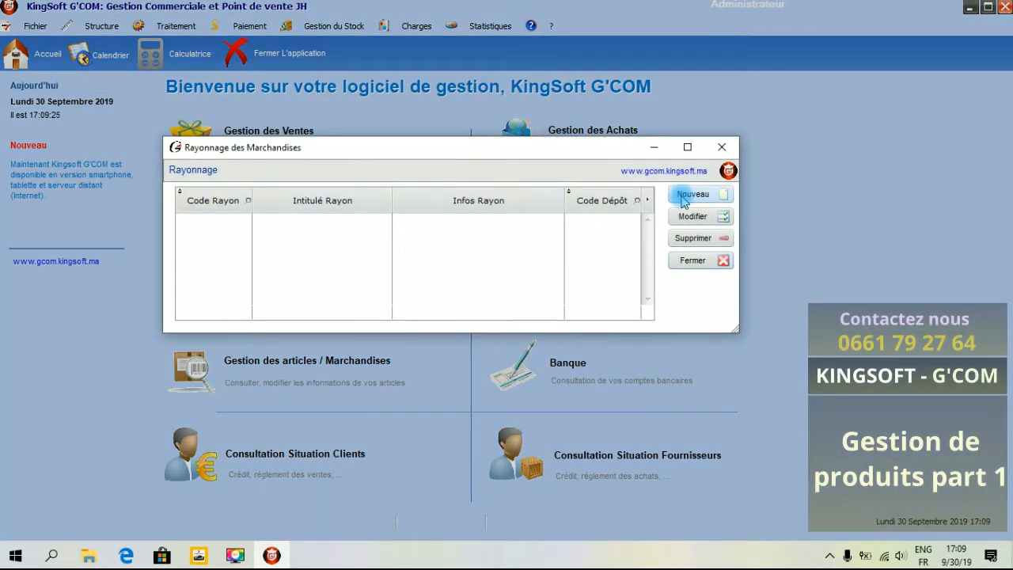
{"action": "left_click", "coordinate": [683, 197]}
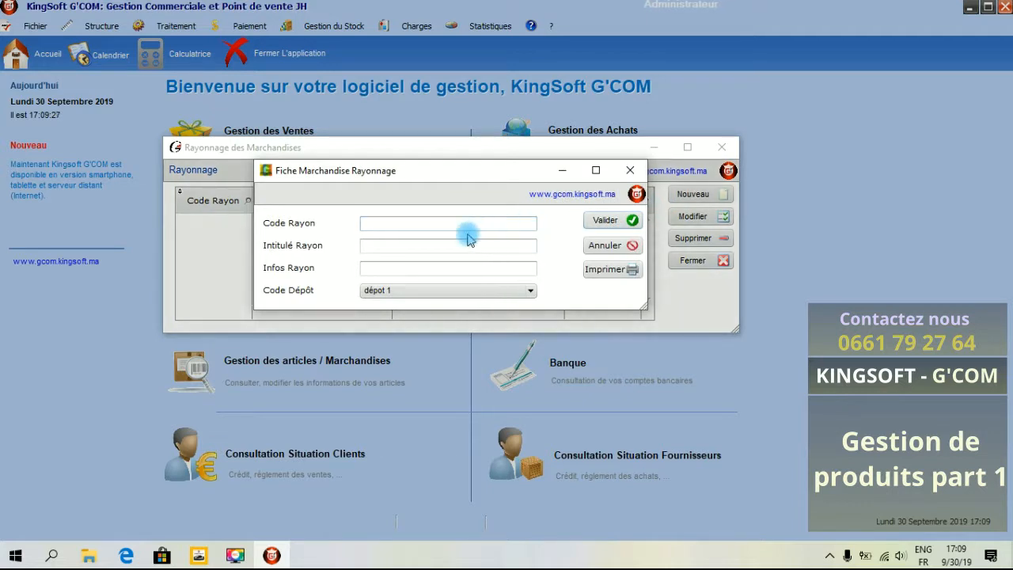
{"action": "left_click", "coordinate": [438, 226]}
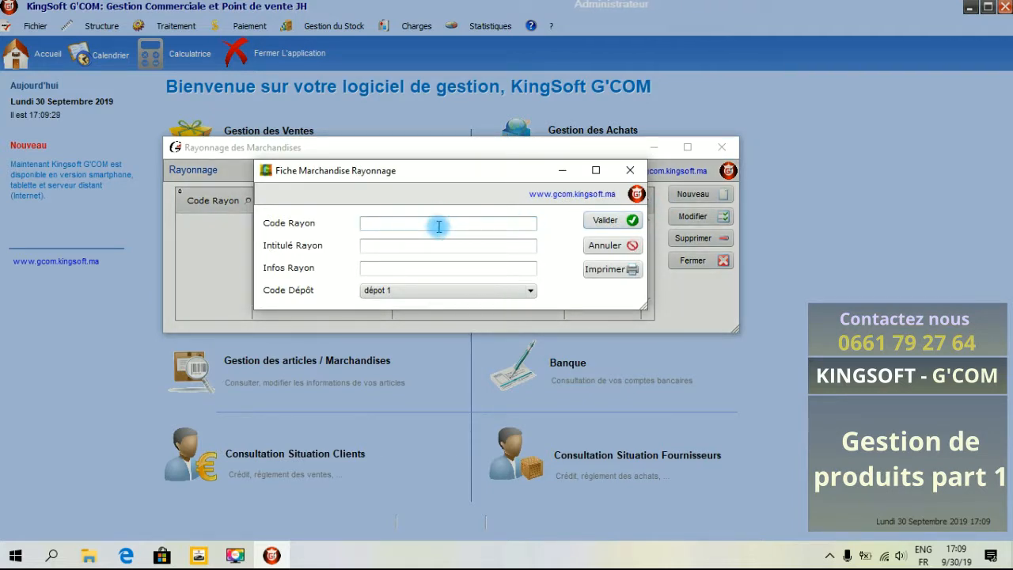
{"action": "left_click", "coordinate": [436, 247]}
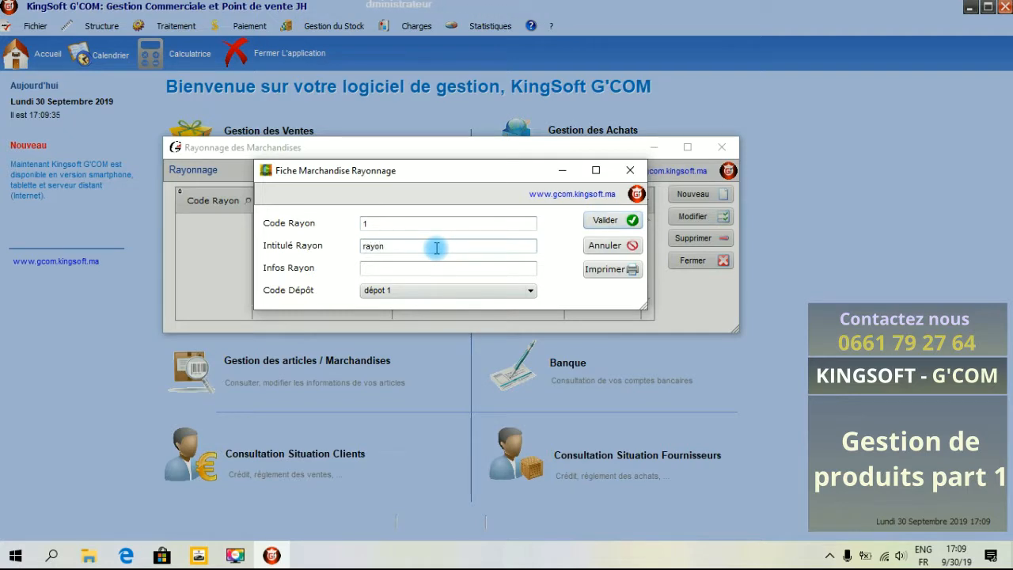
{"action": "left_click", "coordinate": [400, 290]}
{"action": "left_click", "coordinate": [401, 303]}
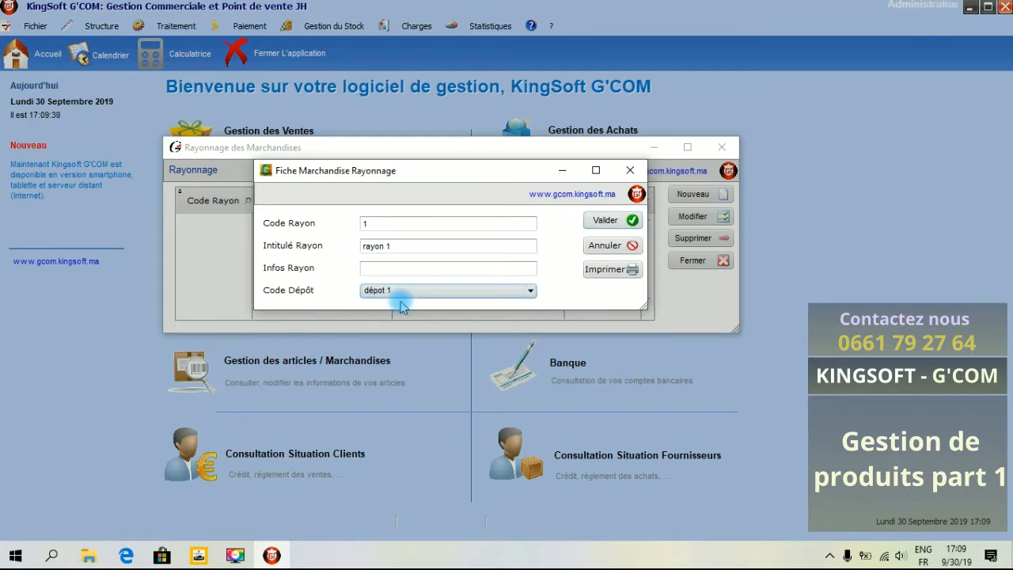
{"action": "left_click", "coordinate": [602, 225]}
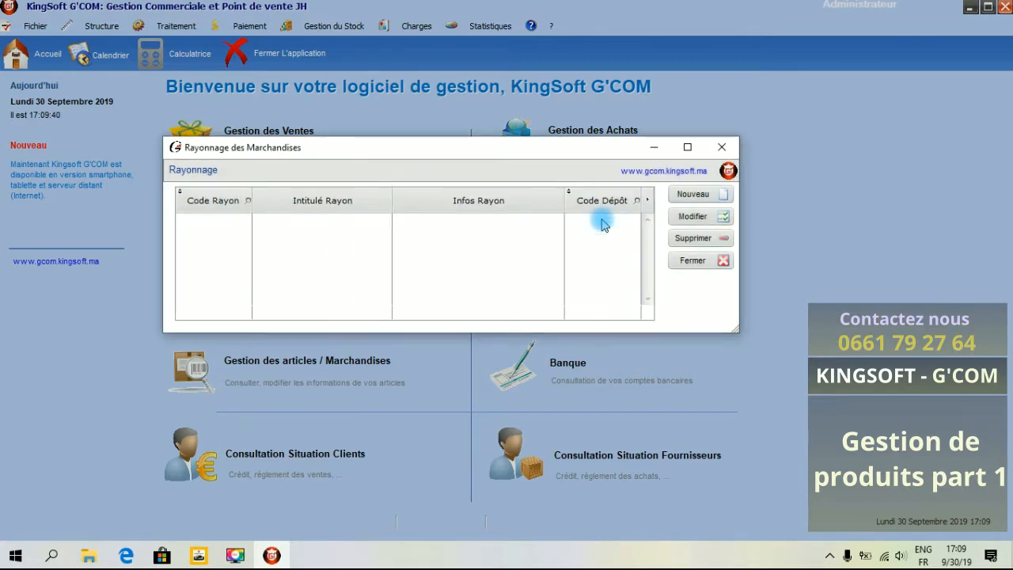
{"action": "left_click", "coordinate": [724, 147]}
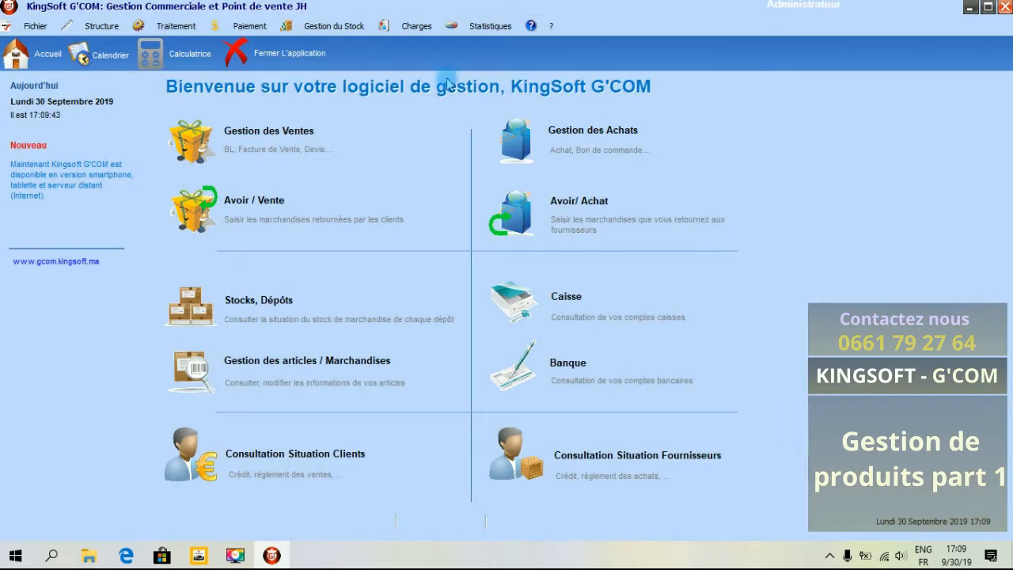
- Add the stock tracking type FIFO with the label "FIRST IN FIRST OUT" and close its table
{"action": "left_click", "coordinate": [101, 27]}
{"action": "mouse_move", "coordinate": [101, 44]}
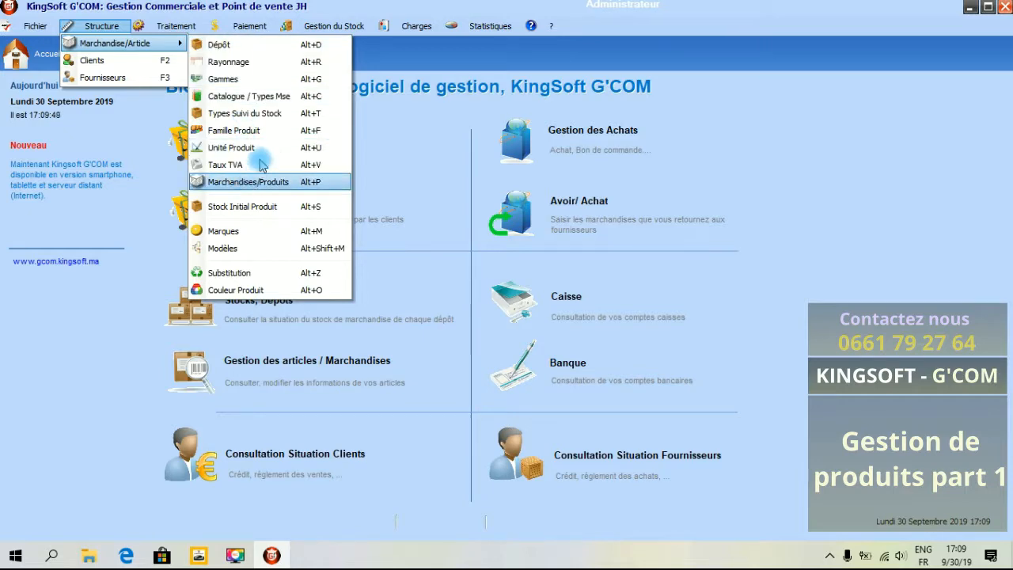
{"action": "left_click", "coordinate": [249, 116]}
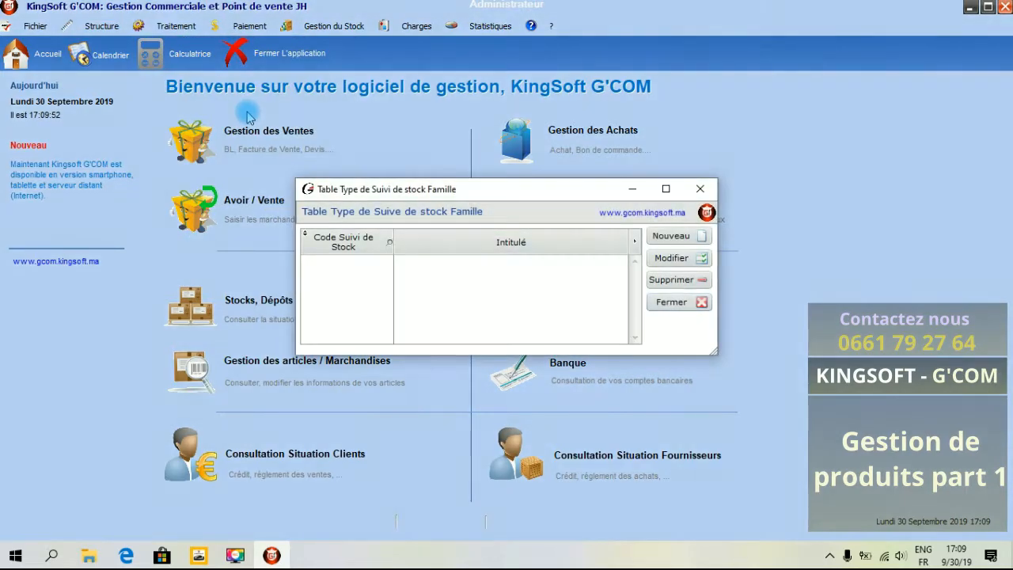
{"action": "left_click_drag", "start_coordinate": [437, 198], "coordinate": [417, 192]}
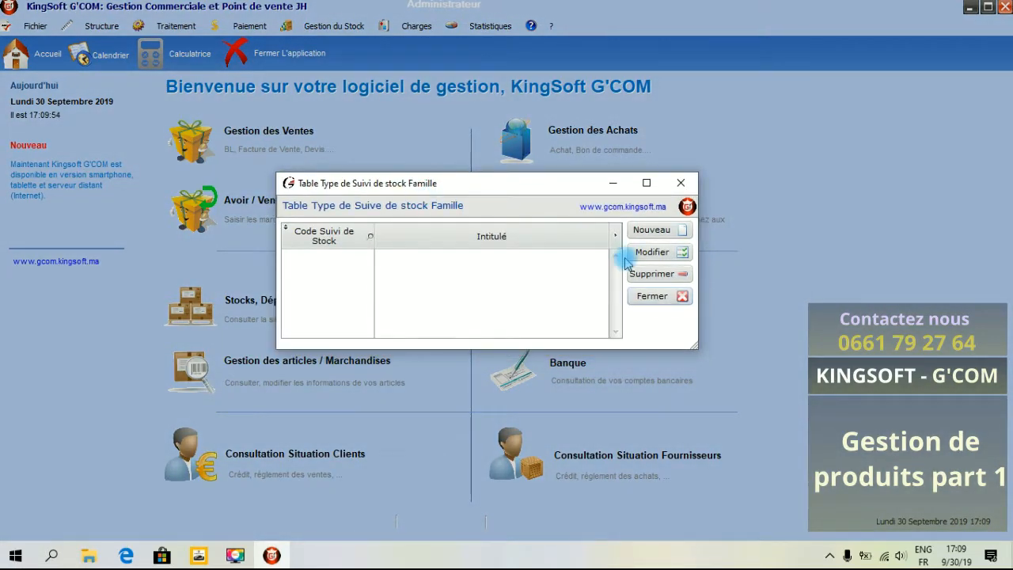
{"action": "left_click", "coordinate": [655, 231]}
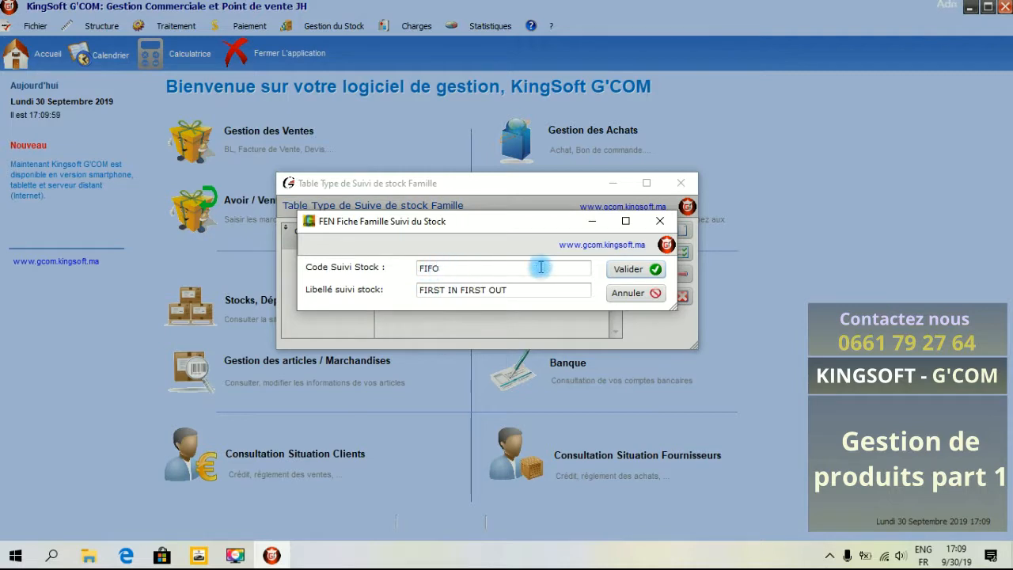
{"action": "left_click", "coordinate": [633, 270]}
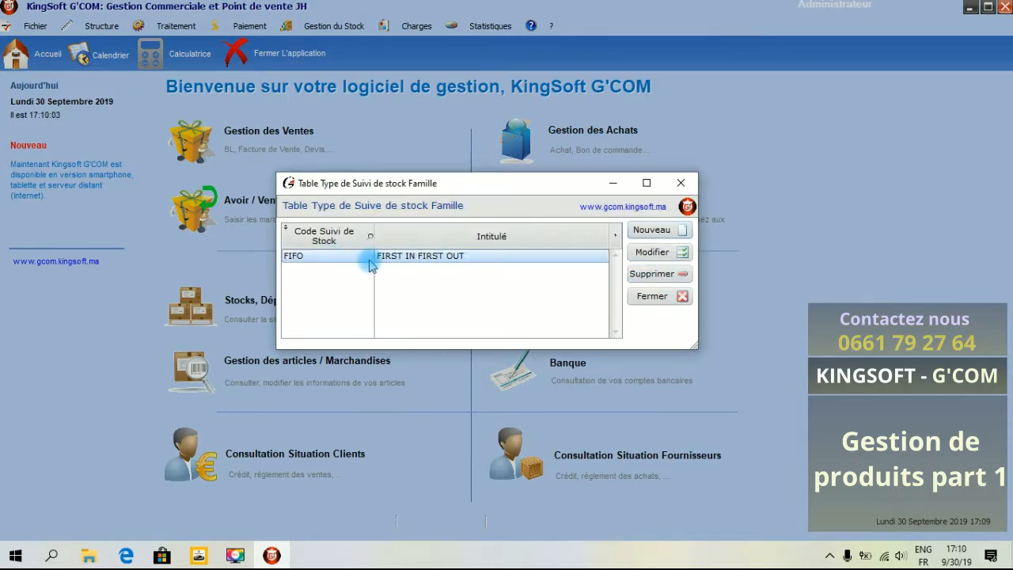
{"action": "left_click", "coordinate": [681, 182]}
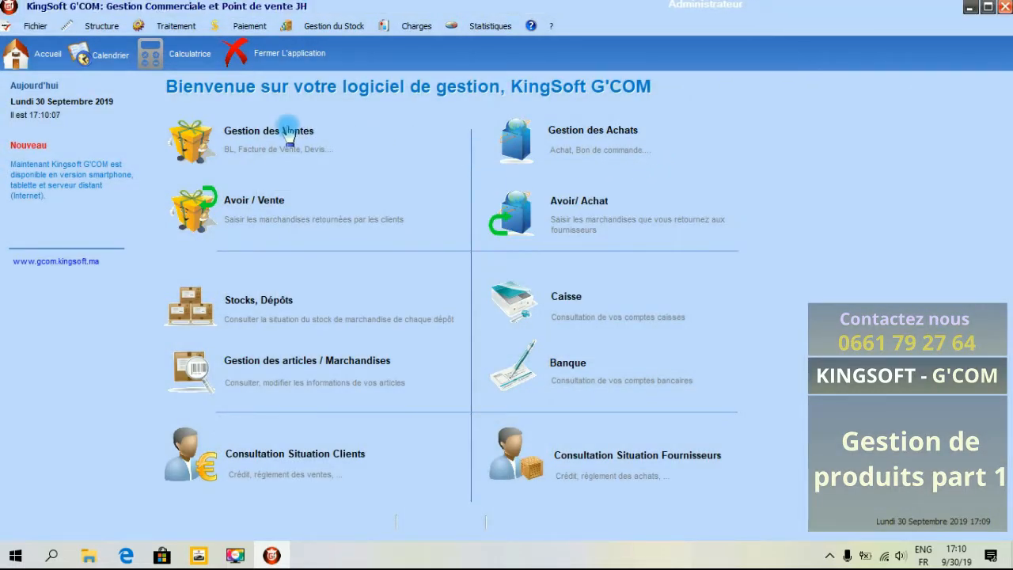
- Create a product catalogue with code 1 and the label "catalogue 1", and close the catalogue table
{"action": "left_click", "coordinate": [94, 27]}
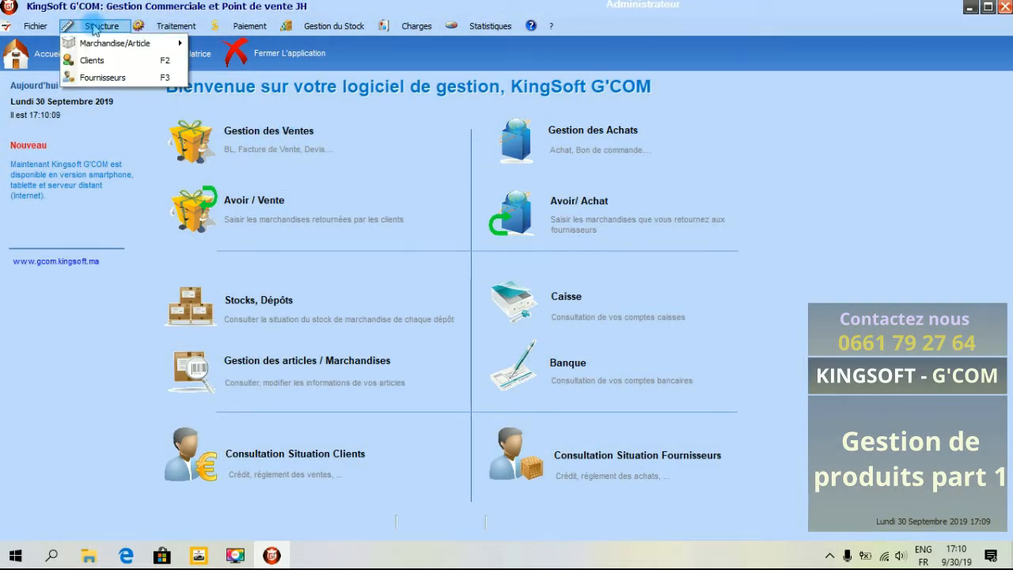
{"action": "mouse_move", "coordinate": [109, 47]}
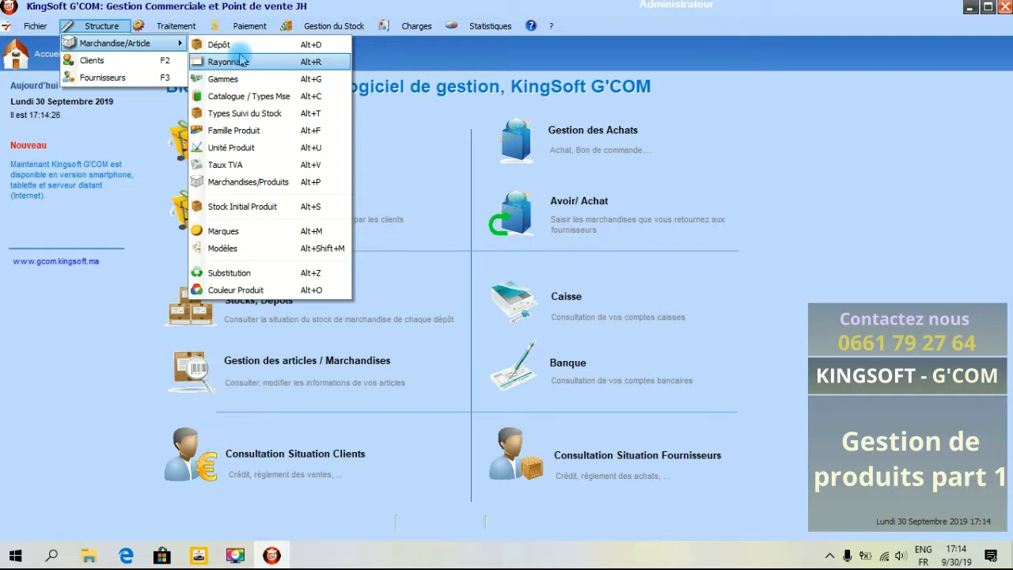
{"action": "left_click", "coordinate": [247, 97]}
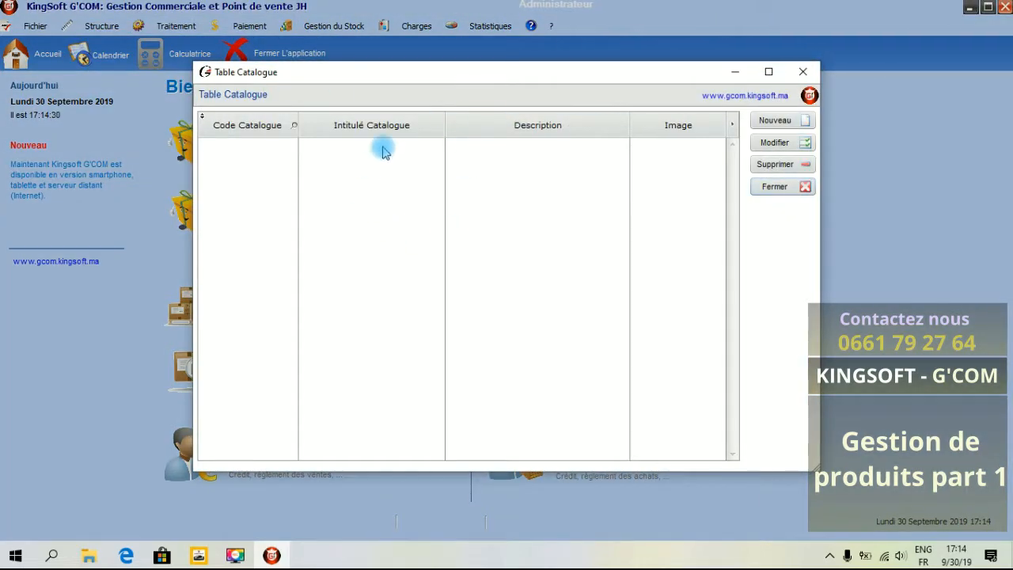
{"action": "left_click", "coordinate": [762, 121]}
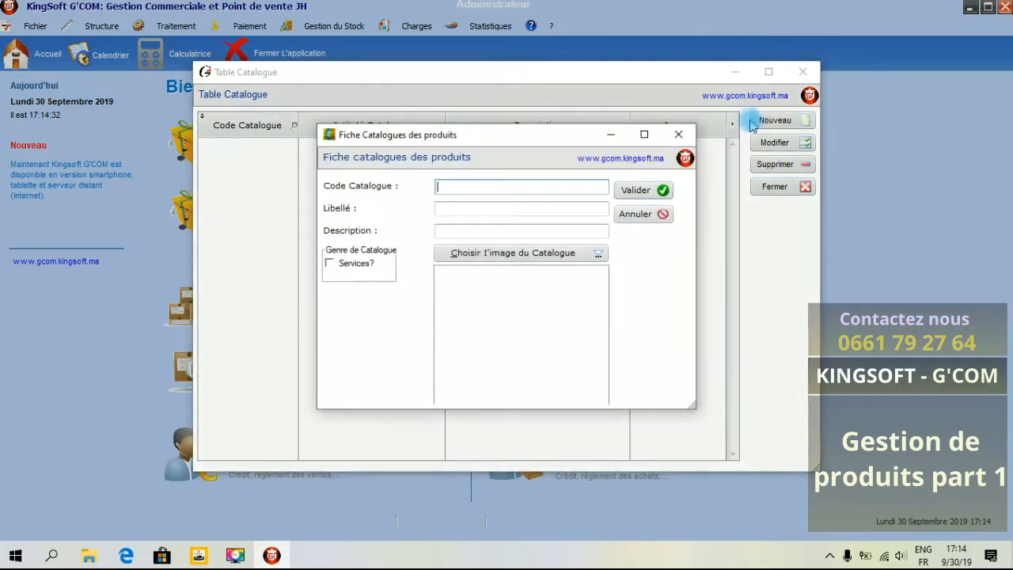
{"action": "left_click", "coordinate": [468, 187]}
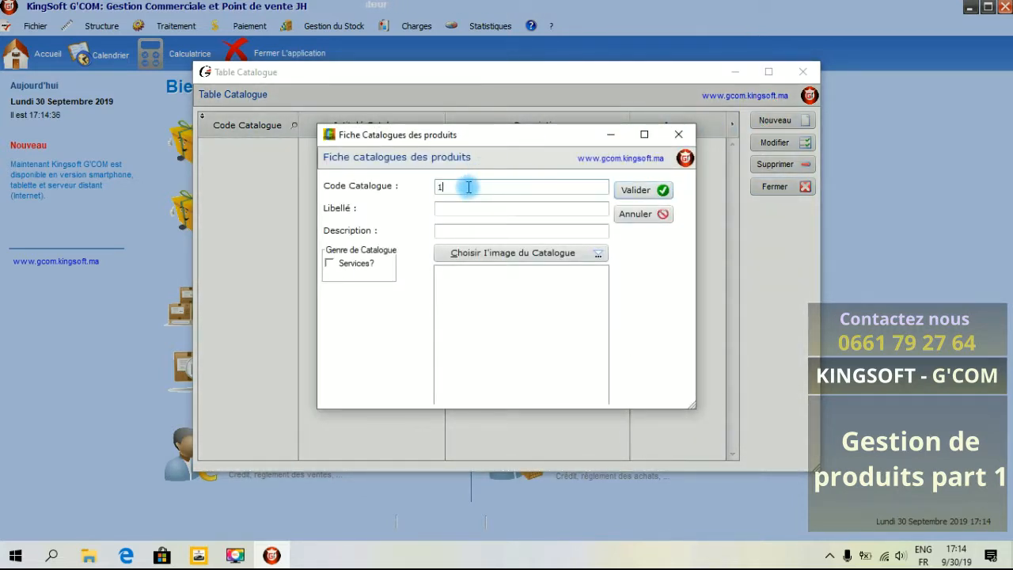
{"action": "left_click", "coordinate": [466, 209]}
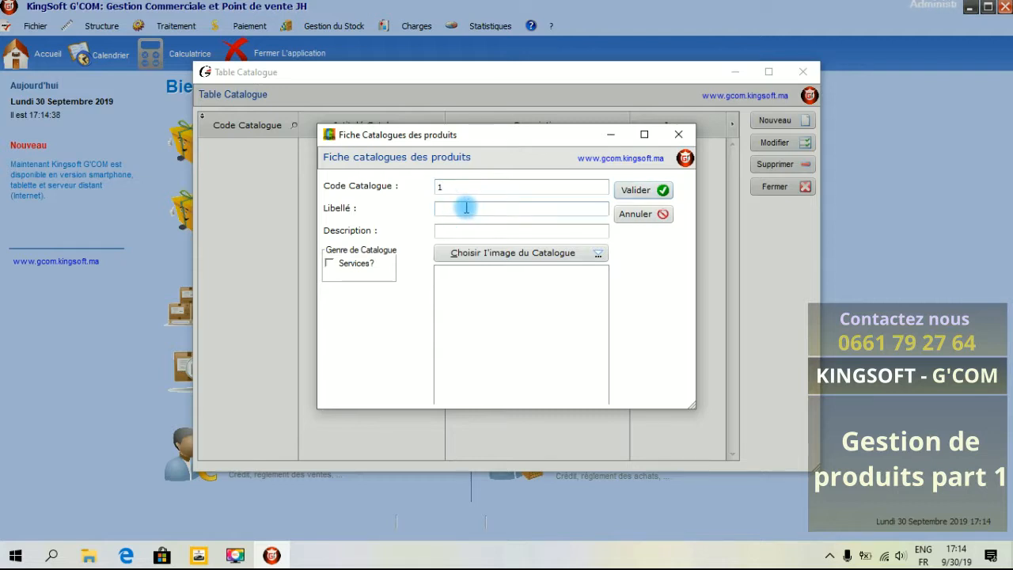
{"action": "type", "text": "catalogue 1"}
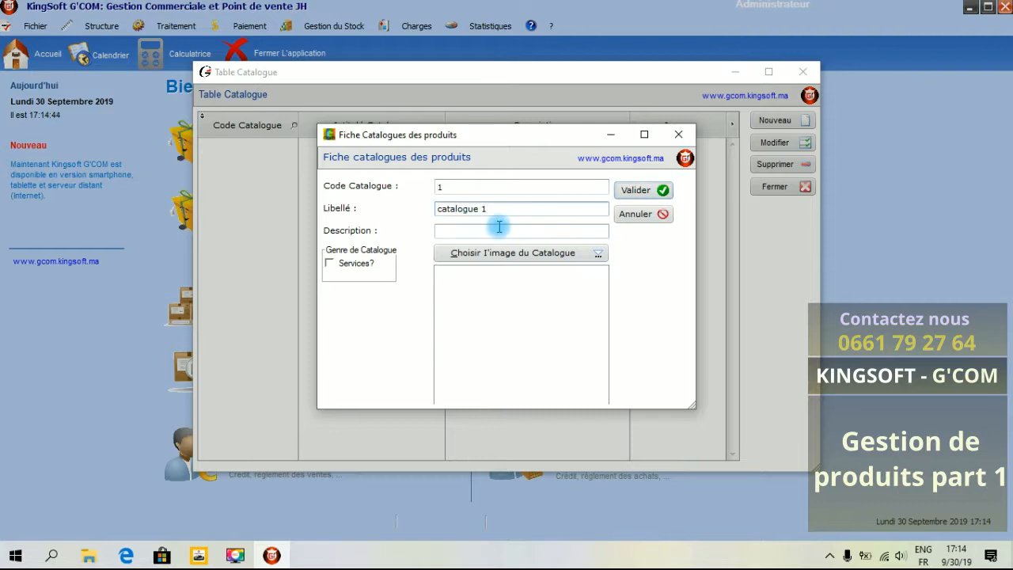
{"action": "left_click", "coordinate": [635, 190]}
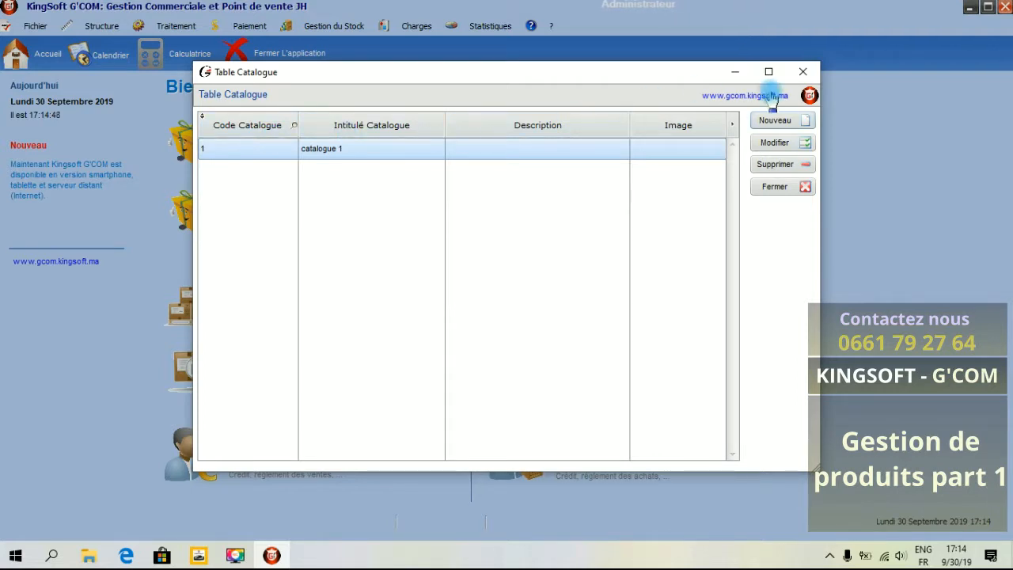
{"action": "left_click", "coordinate": [802, 72]}
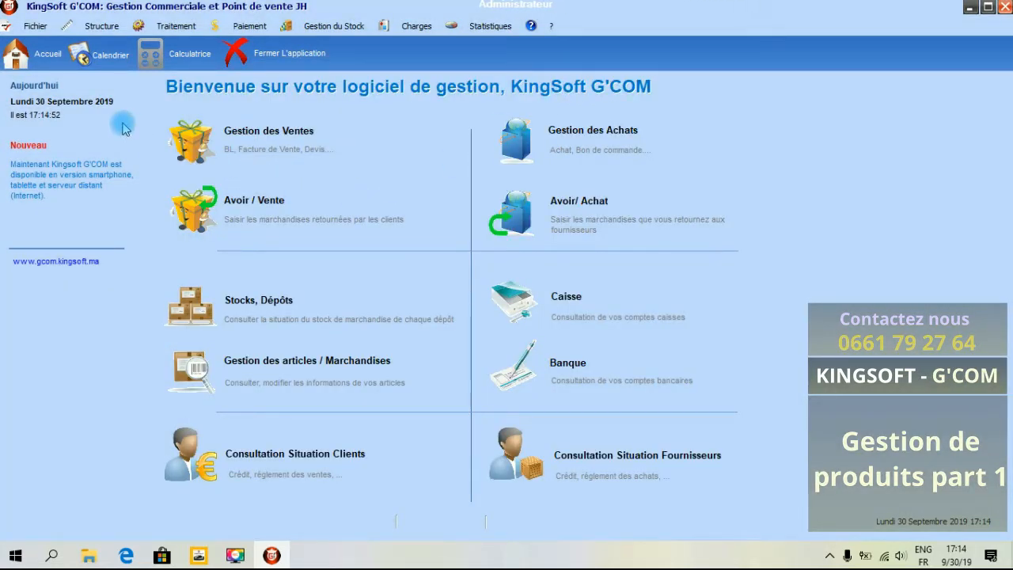
- Open the merchandise/products table and start a new product record
{"action": "left_click", "coordinate": [101, 27]}
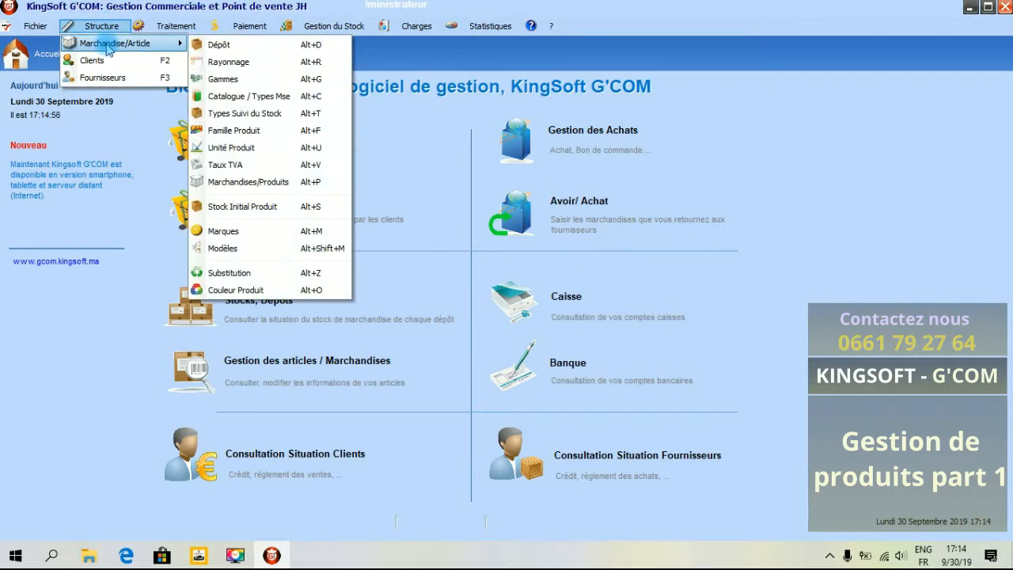
{"action": "left_click", "coordinate": [253, 182]}
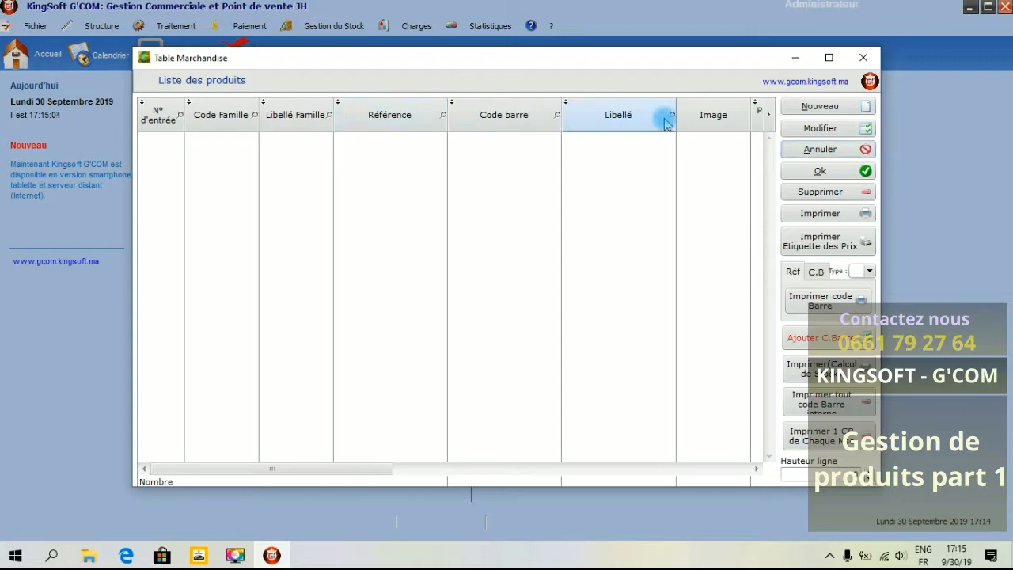
{"action": "left_click", "coordinate": [785, 106]}
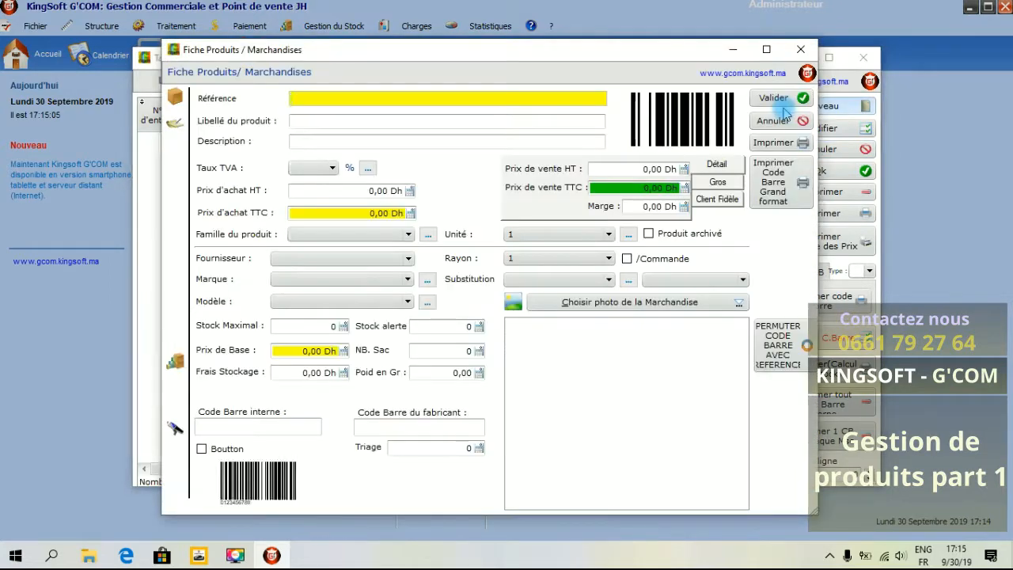
{"action": "left_click_drag", "start_coordinate": [516, 55], "coordinate": [488, 49]}
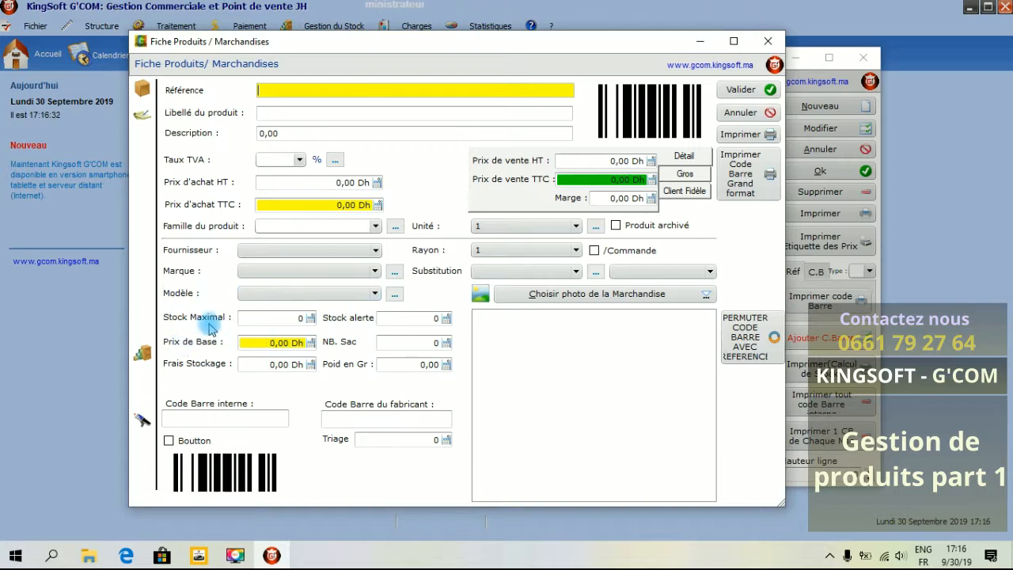
{"action": "left_click", "coordinate": [277, 321]}
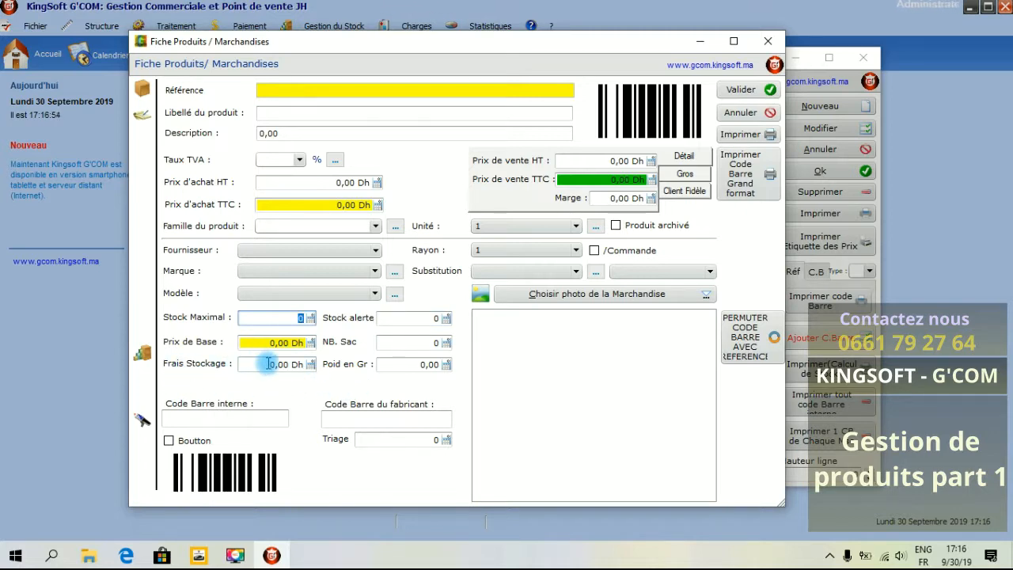
{"action": "left_click", "coordinate": [227, 422]}
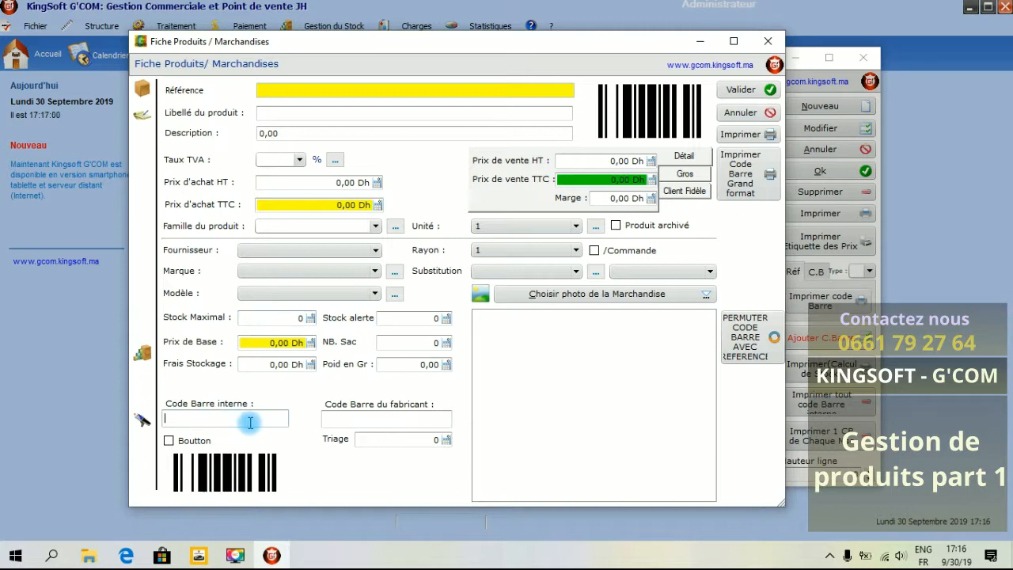
{"action": "left_click", "coordinate": [346, 417]}
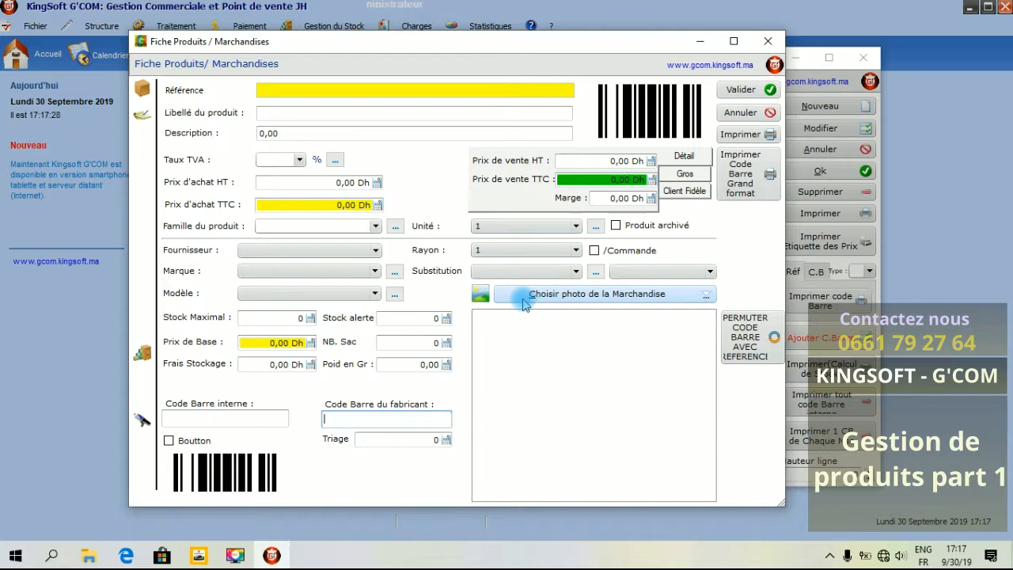
- Enter PRODUIT1 as the product's reference and "Produit 1" as its label
{"action": "left_click", "coordinate": [377, 88]}
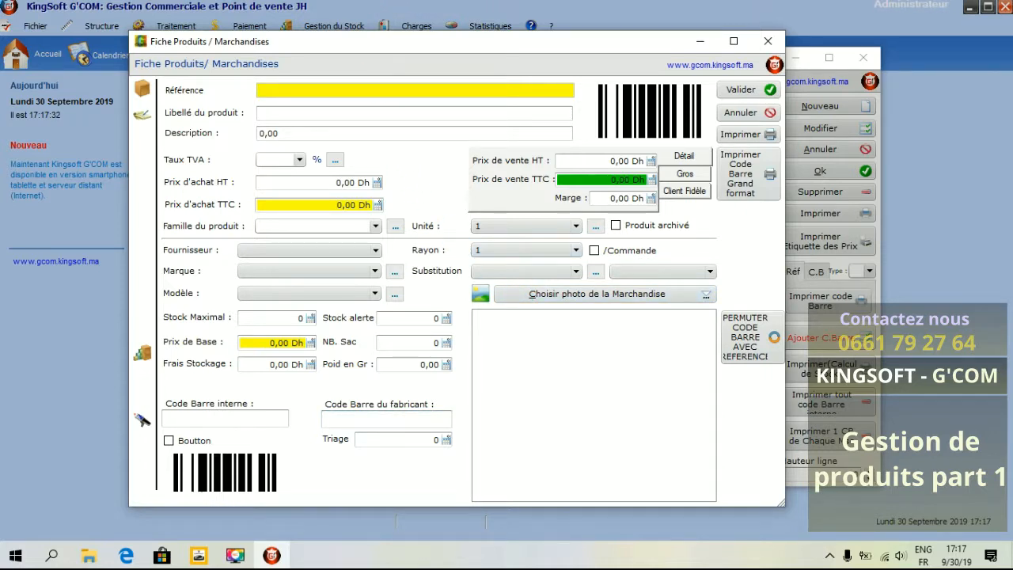
{"action": "type", "text": "PRODUIT1"}
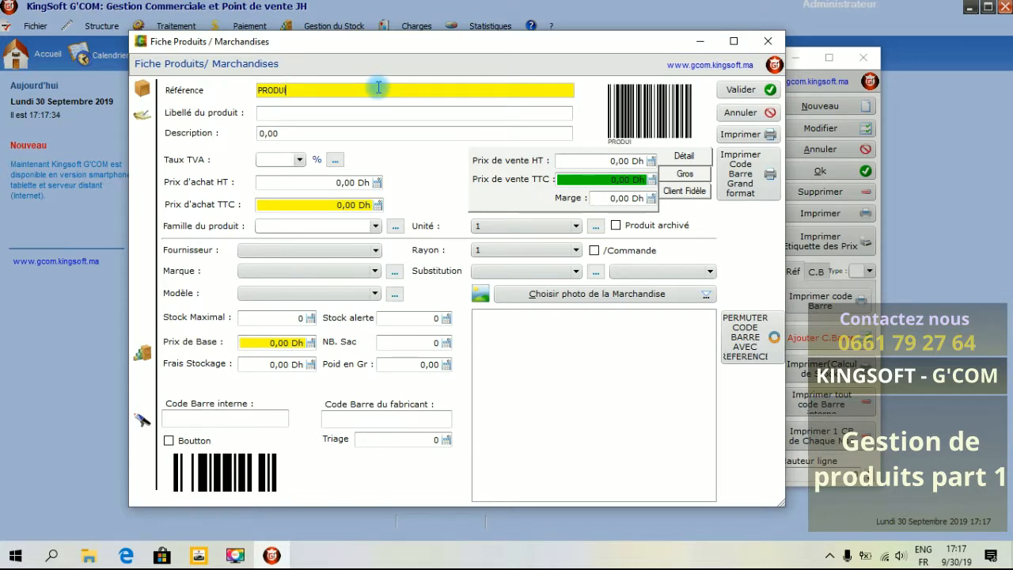
{"action": "left_click", "coordinate": [375, 117]}
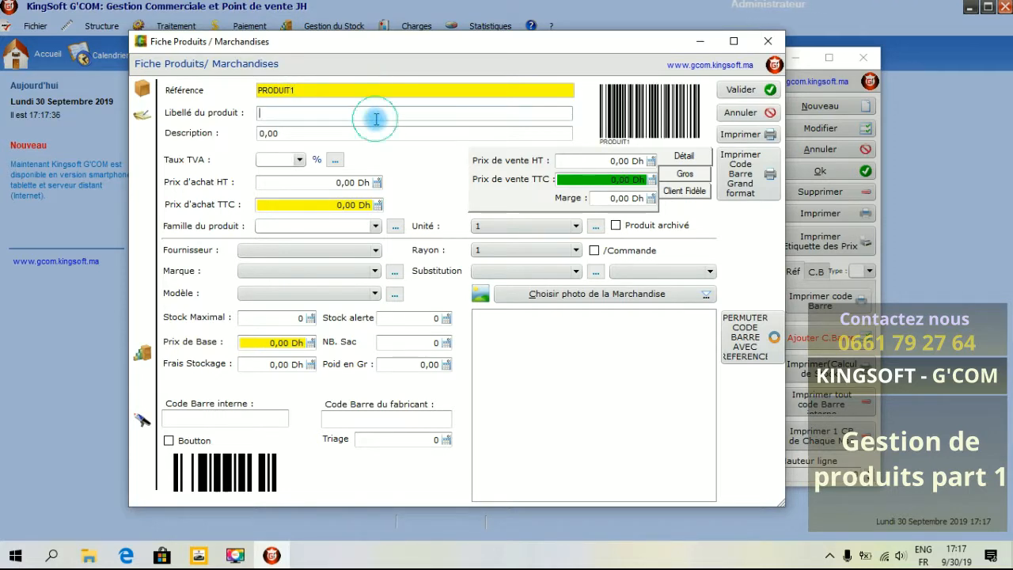
{"action": "type", "text": "P"}
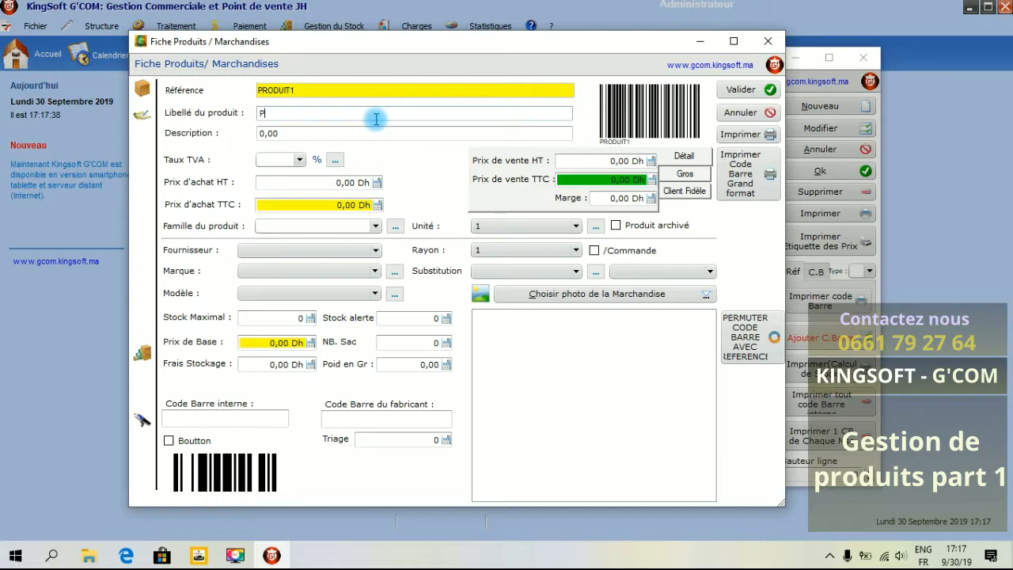
{"action": "type", "text": "roduit "}
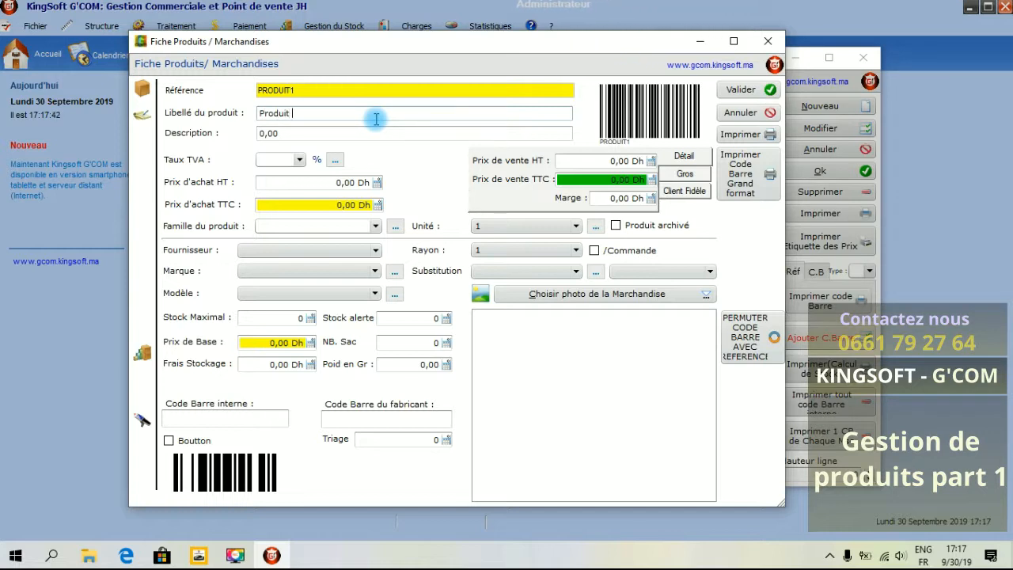
{"action": "type", "text": "1"}
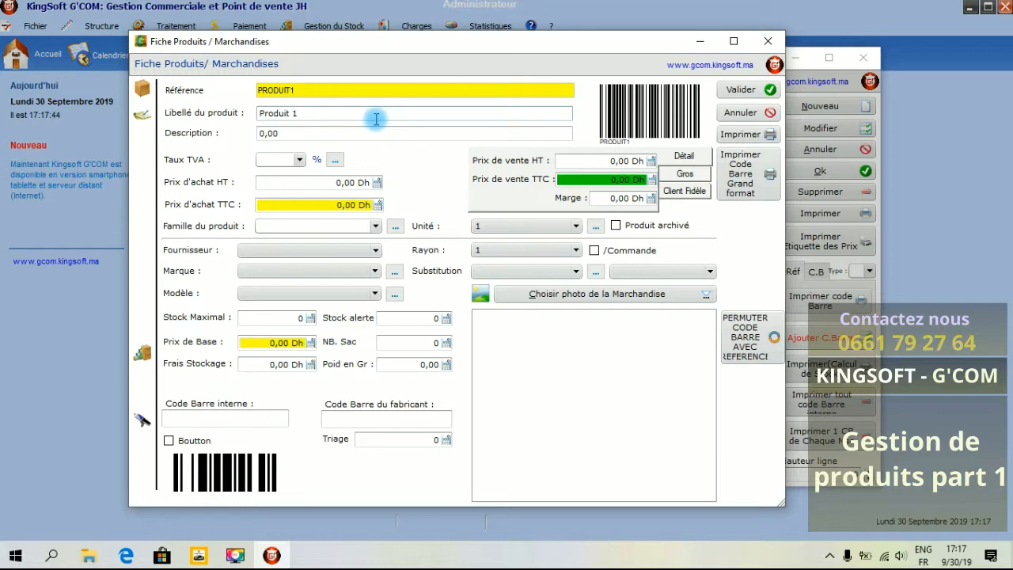
- Add a 20% rate to the VAT rate table and select it as the product's VAT rate
{"action": "left_click", "coordinate": [283, 164]}
{"action": "left_click", "coordinate": [335, 160]}
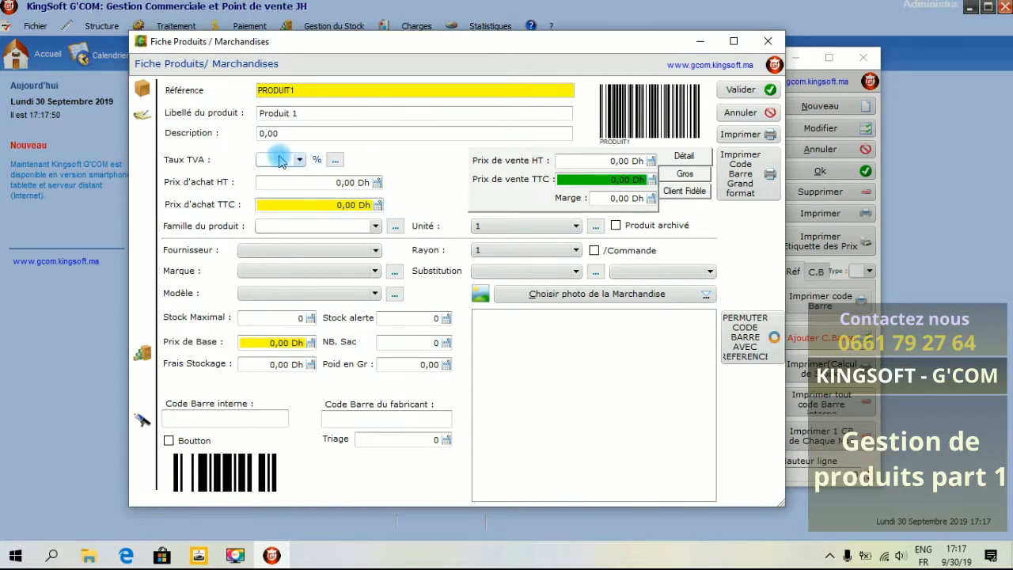
{"action": "left_click", "coordinate": [336, 161]}
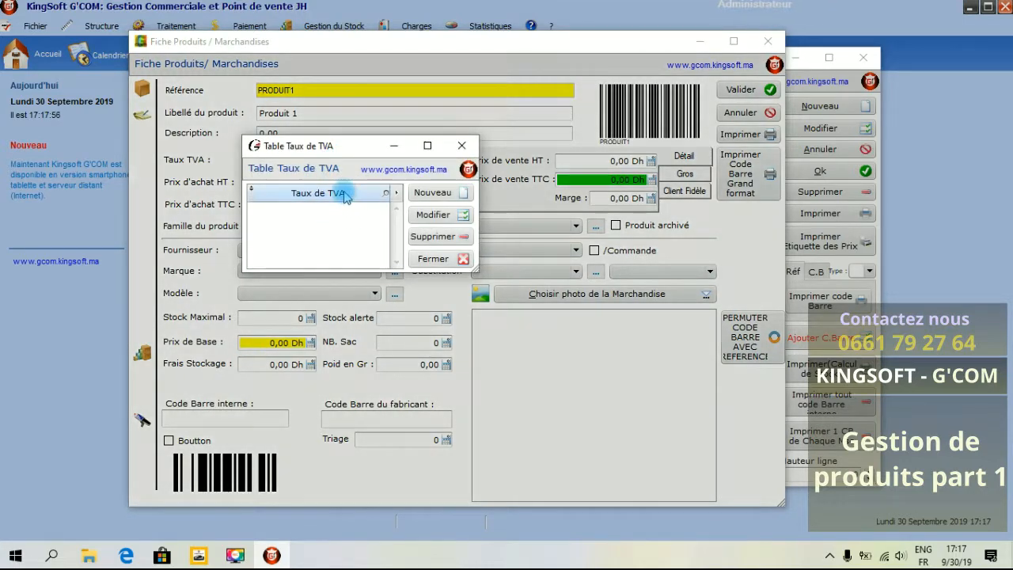
{"action": "left_click", "coordinate": [432, 192]}
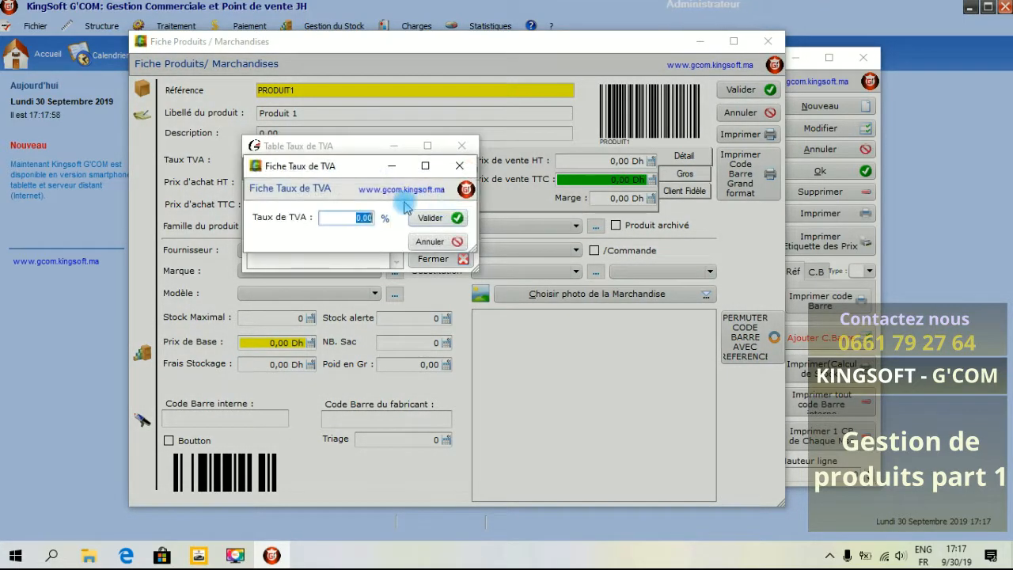
{"action": "type", "text": "20"}
{"action": "left_click", "coordinate": [420, 218]}
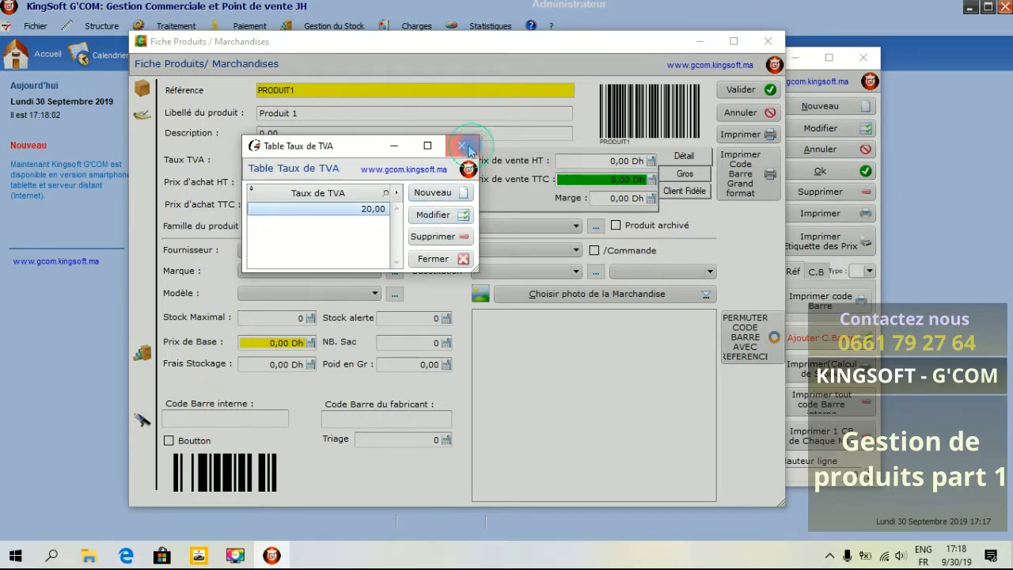
{"action": "left_click", "coordinate": [463, 144]}
{"action": "left_click", "coordinate": [299, 161]}
{"action": "left_click", "coordinate": [287, 175]}
- Set the product's purchase price including tax to 10 Dh and its selling price including tax to 15 Dh
{"action": "left_click", "coordinate": [357, 185]}
{"action": "left_click", "coordinate": [354, 205]}
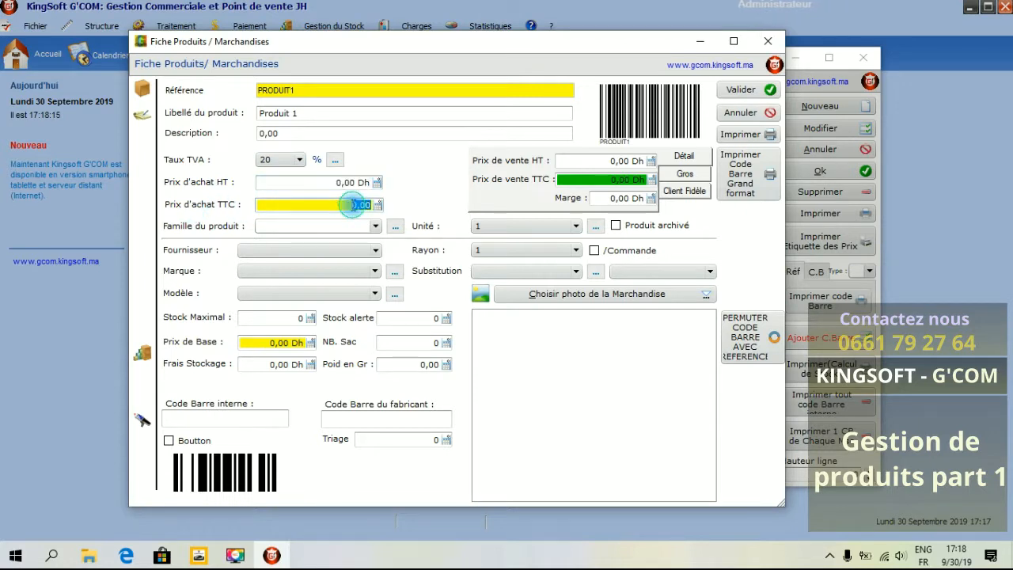
{"action": "type", "text": "10"}
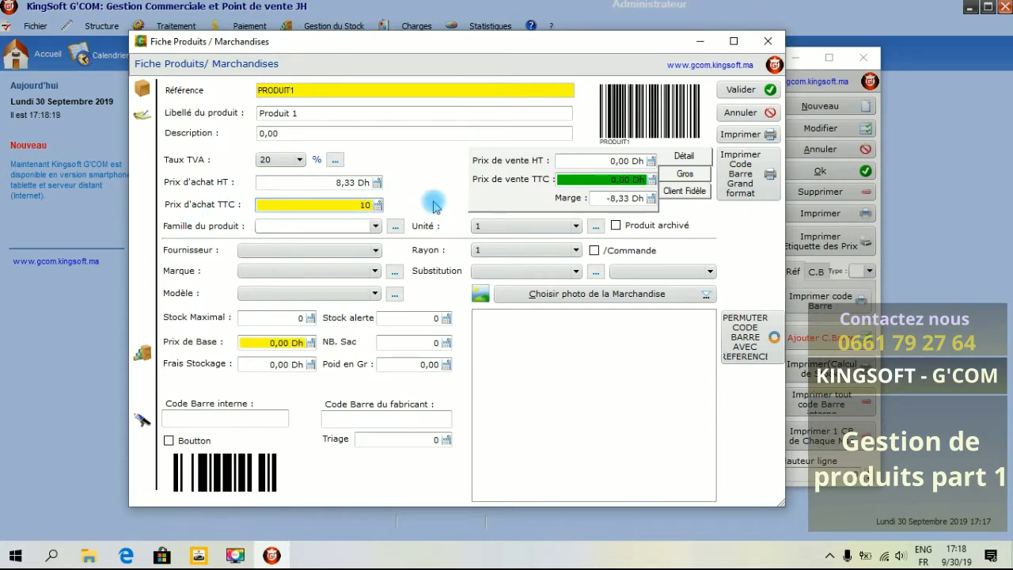
{"action": "left_click", "coordinate": [586, 176]}
{"action": "type", "text": "15"}
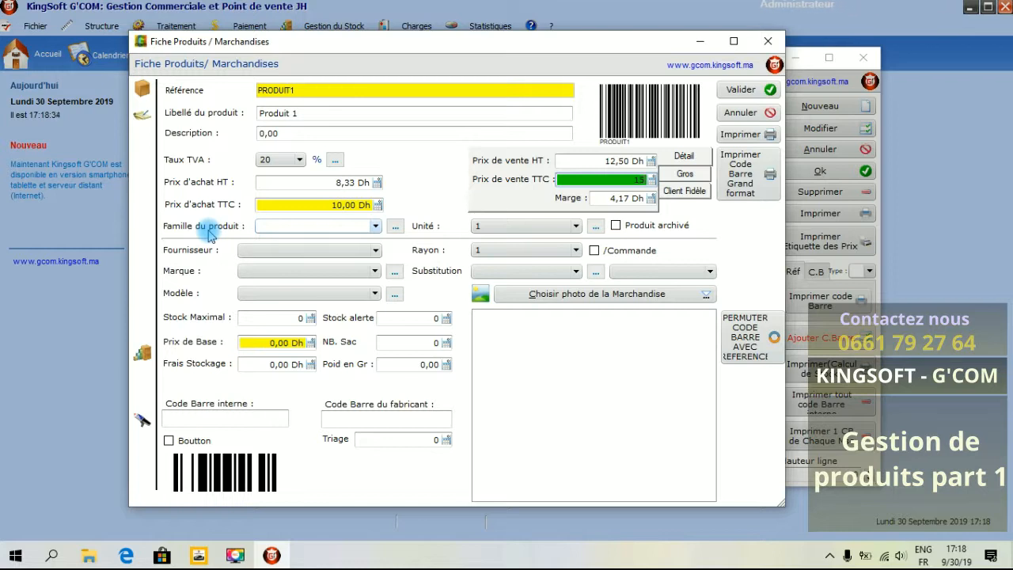
- Start a new product family record with code 1 and label "boissons", under catalogue 1 with FIFO stock tracking
{"action": "left_click", "coordinate": [291, 228]}
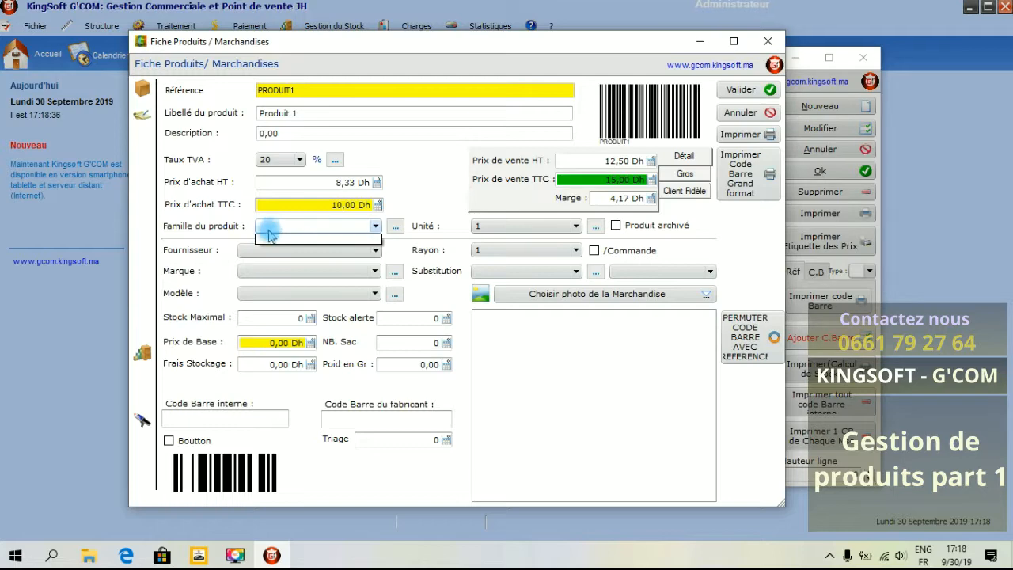
{"action": "left_click", "coordinate": [414, 227]}
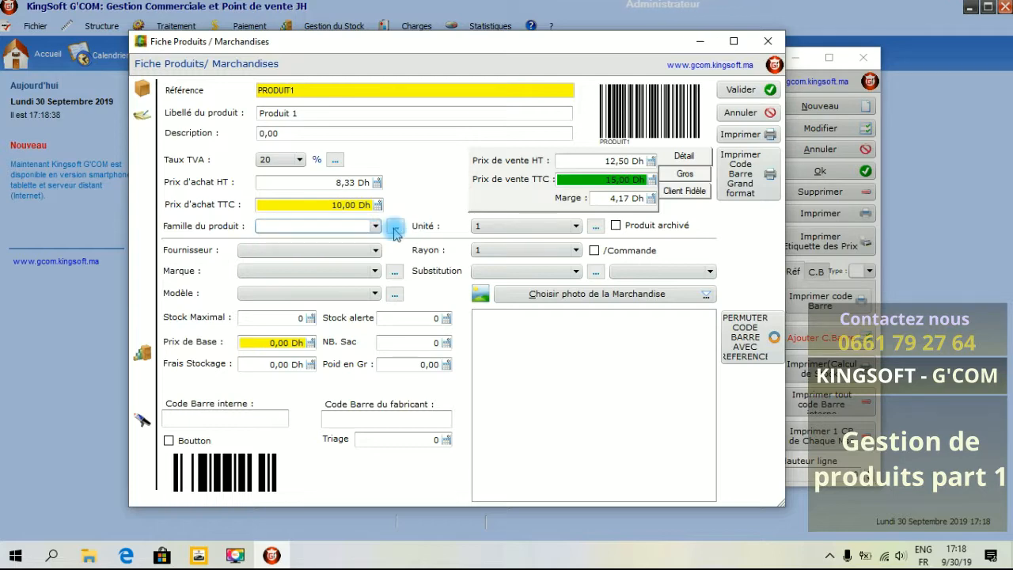
{"action": "left_click", "coordinate": [394, 229]}
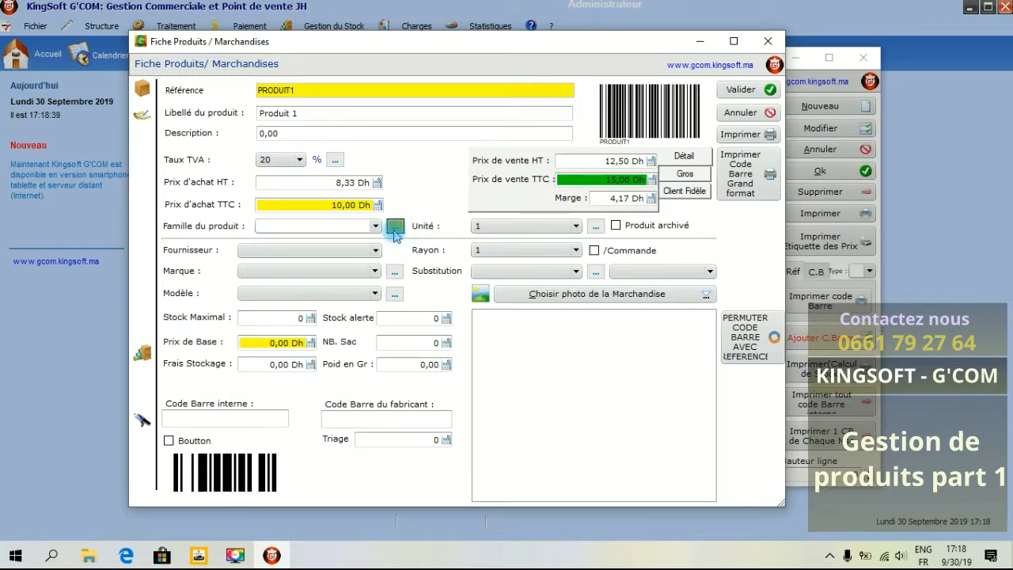
{"action": "left_click_drag", "start_coordinate": [441, 75], "coordinate": [354, 86]}
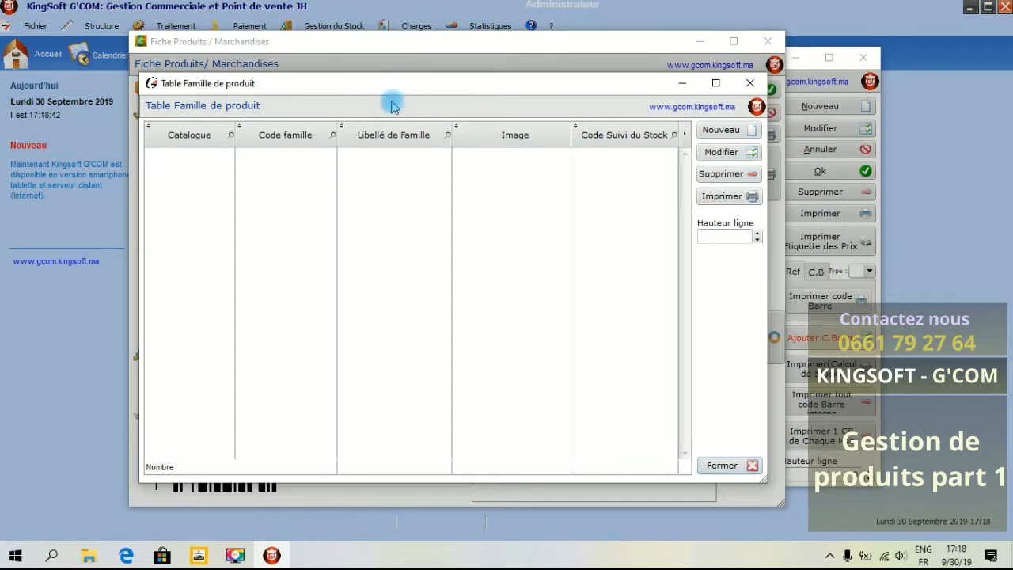
{"action": "left_click", "coordinate": [739, 133]}
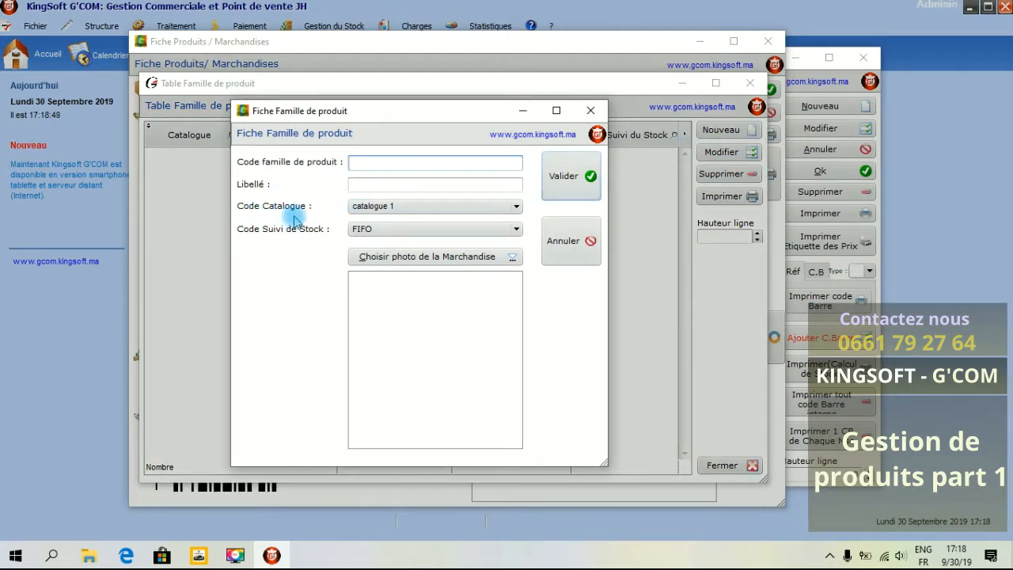
{"action": "left_click", "coordinate": [382, 219]}
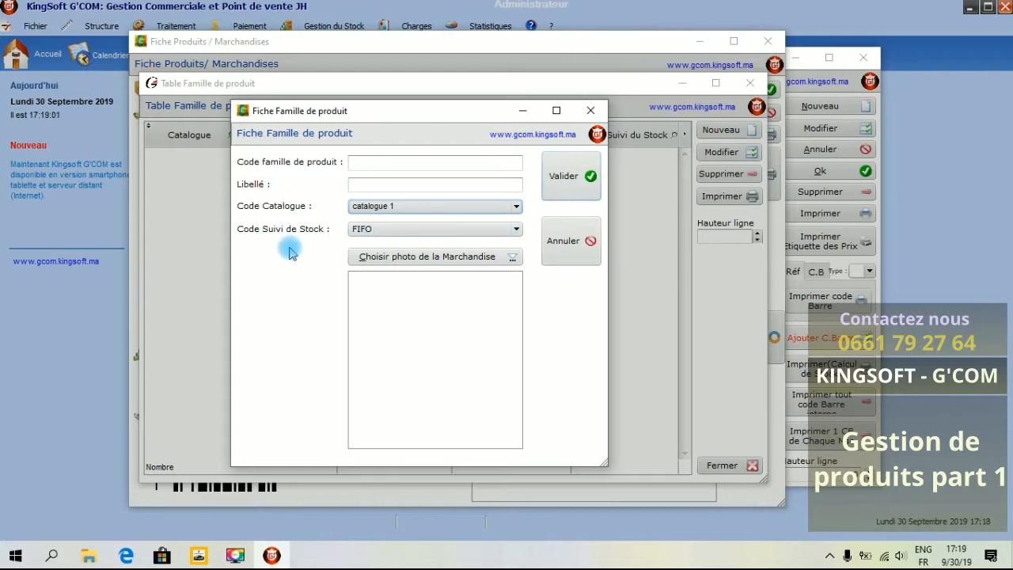
{"action": "left_click", "coordinate": [369, 161]}
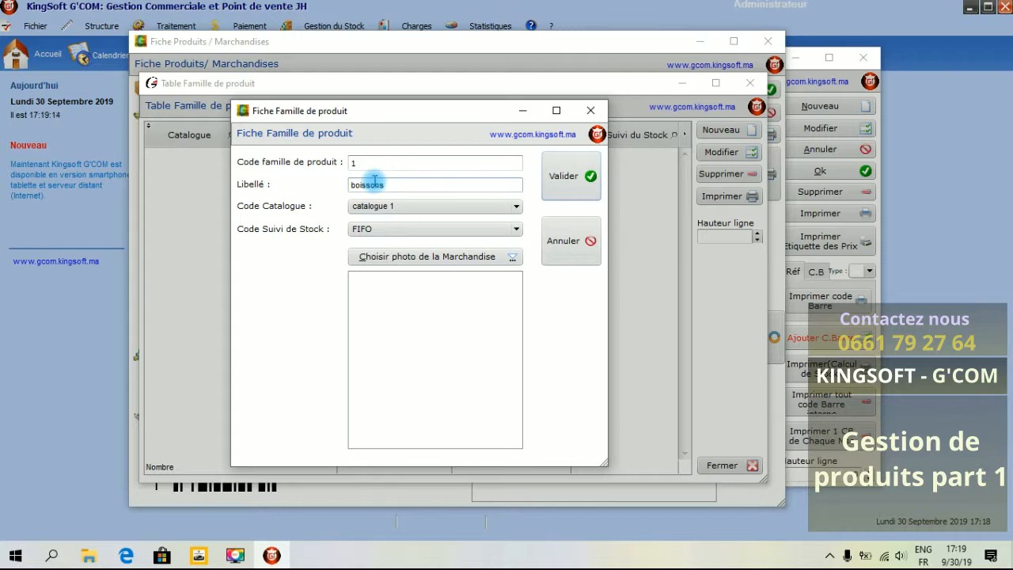
- Attach the "download" picture from the desktop to the boissons family, save the record and close the family table
{"action": "left_click", "coordinate": [417, 257]}
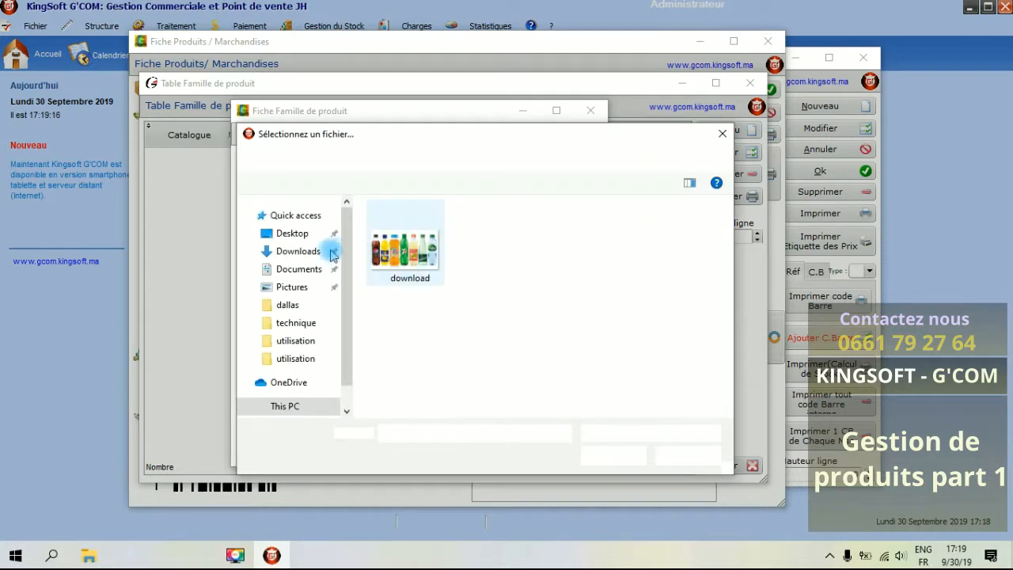
{"action": "left_click", "coordinate": [292, 237]}
{"action": "left_click", "coordinate": [403, 229]}
{"action": "left_click", "coordinate": [610, 454]}
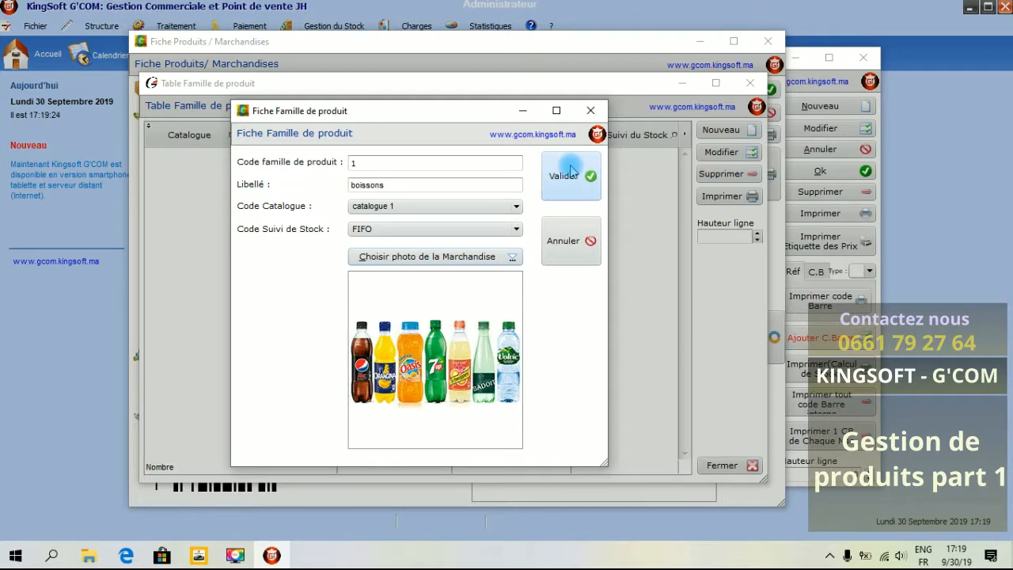
{"action": "left_click", "coordinate": [571, 171]}
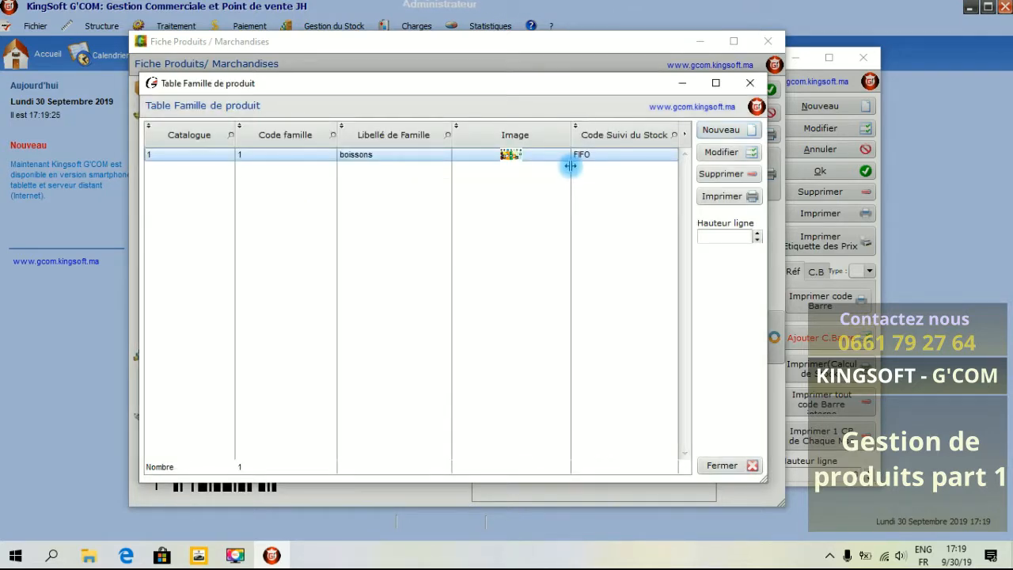
{"action": "left_click", "coordinate": [749, 82]}
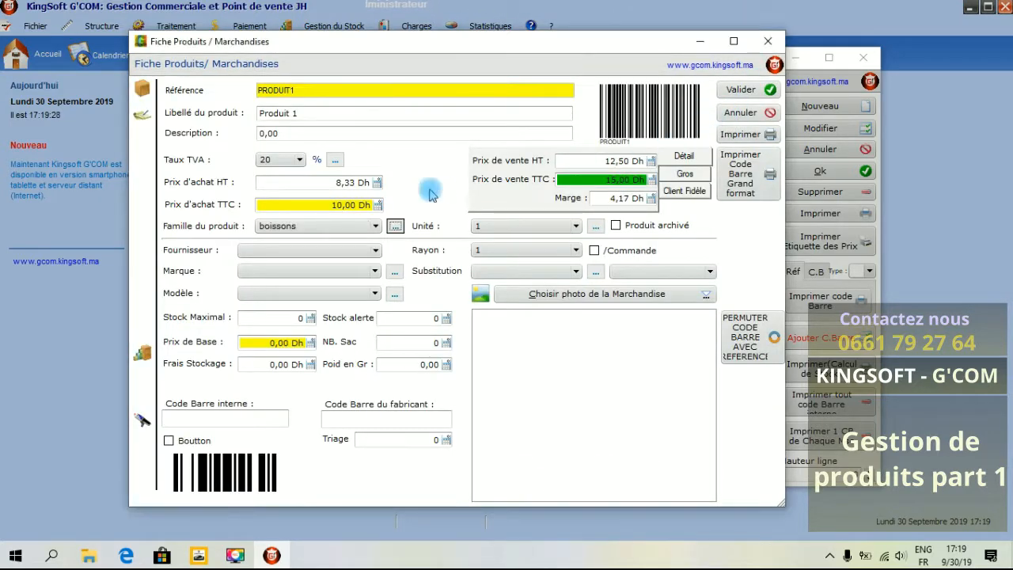
- Select "kingsoft fournisseur" as the product's supplier
{"action": "left_click", "coordinate": [257, 255]}
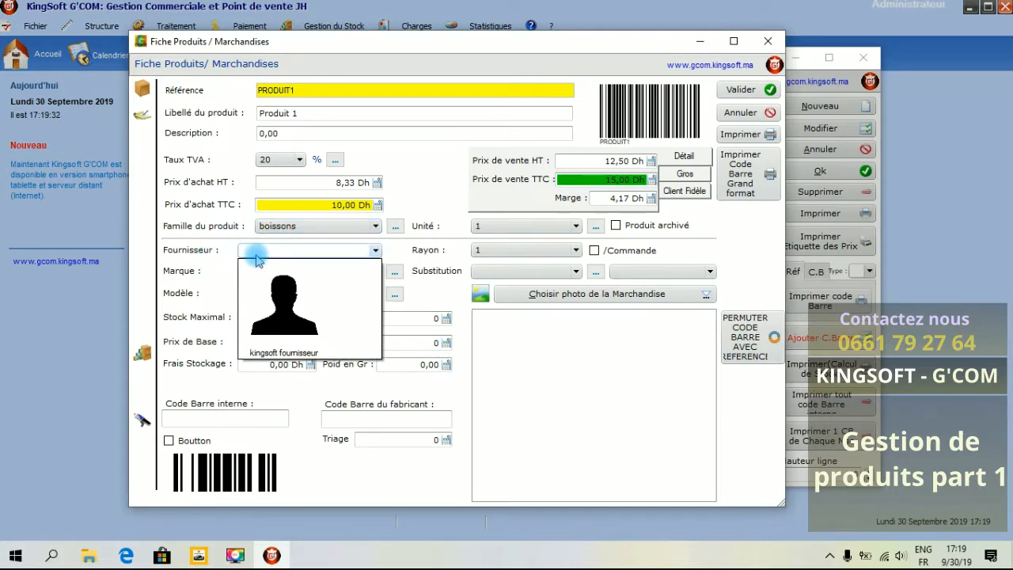
{"action": "left_click", "coordinate": [272, 316]}
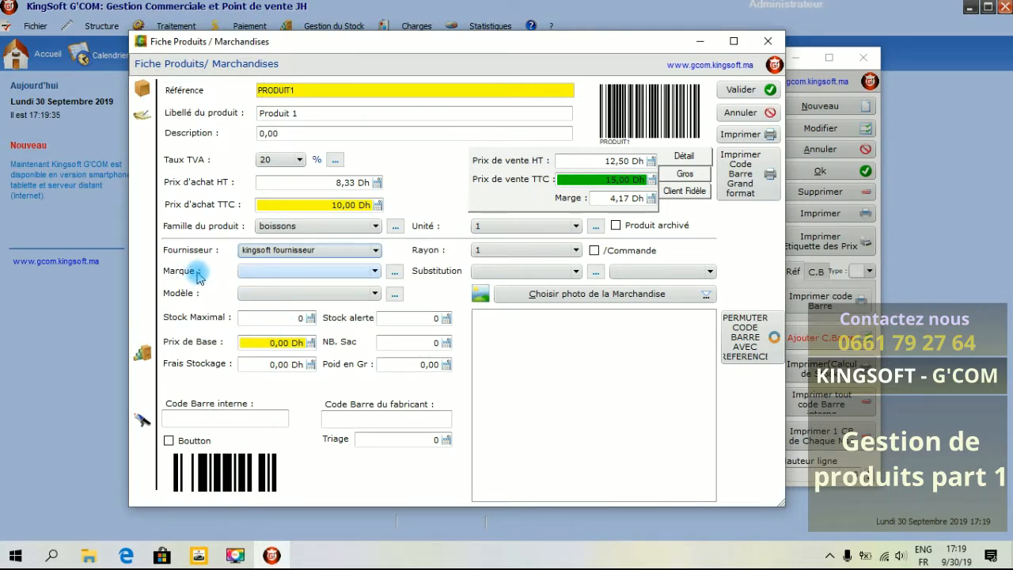
- Start a new product brand record with code 1 and label "marque 1"
{"action": "left_click", "coordinate": [274, 270]}
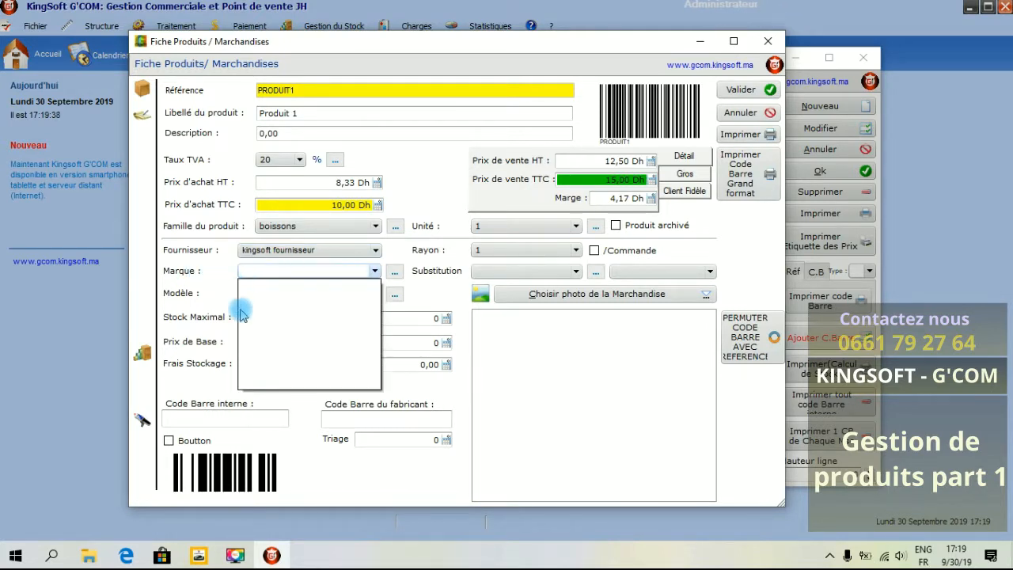
{"action": "left_click", "coordinate": [186, 273]}
{"action": "left_click", "coordinate": [398, 272]}
{"action": "left_click", "coordinate": [821, 125]}
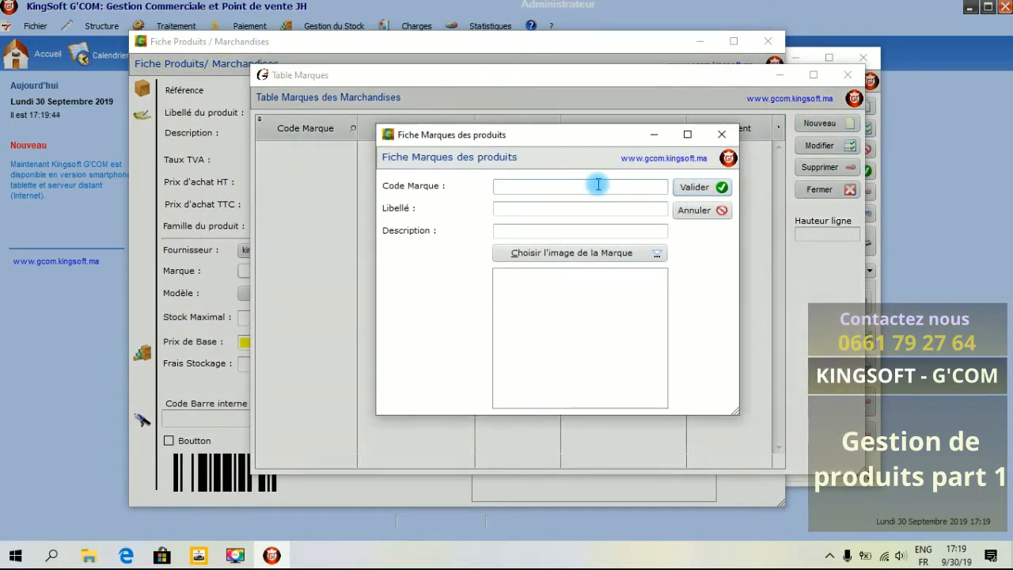
{"action": "left_click", "coordinate": [591, 209]}
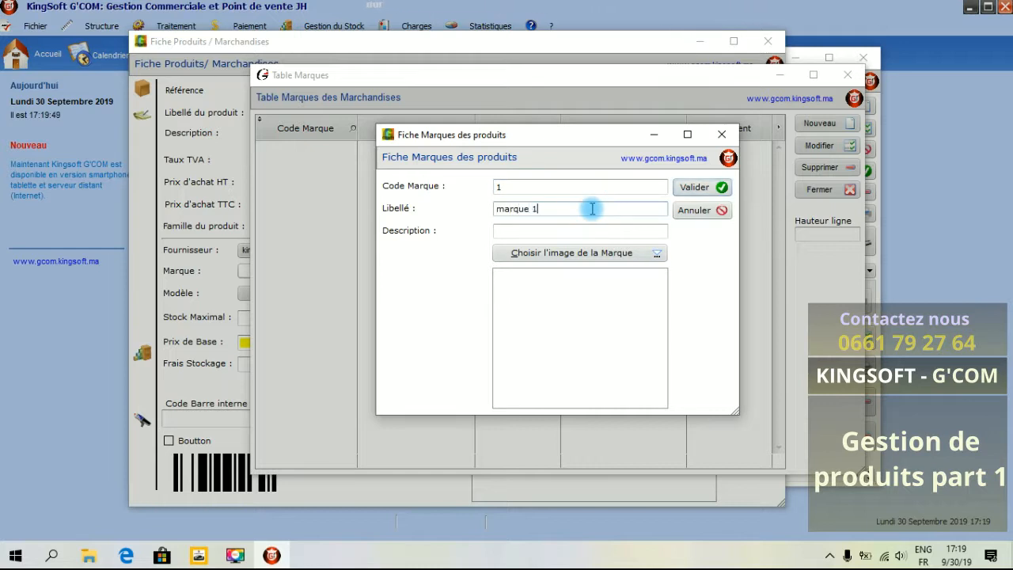
- Attach the "iconfinder_Computer_49148" picture from the desktop to the brand, with the file filter set to all image formats
{"action": "left_click", "coordinate": [586, 254]}
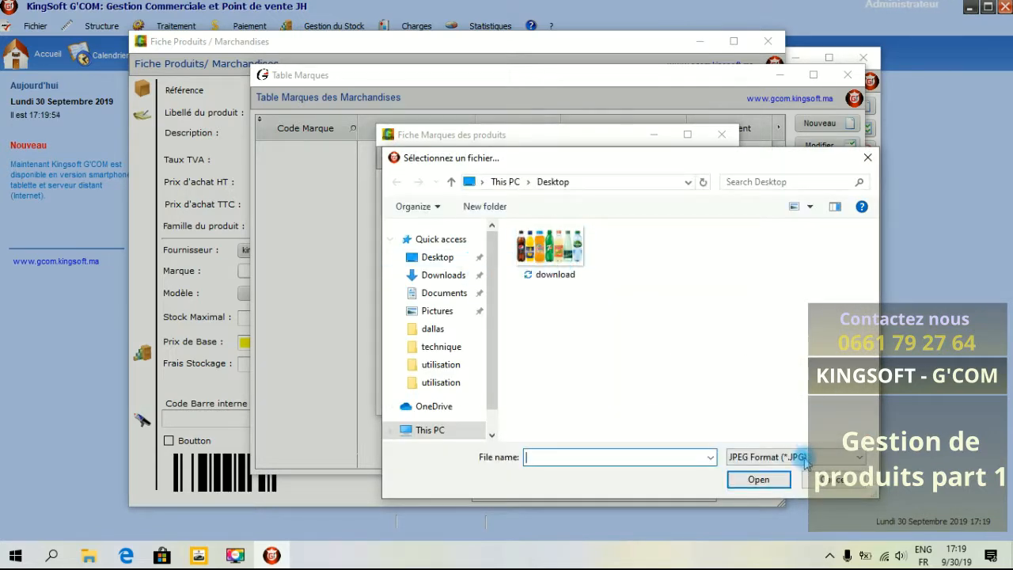
{"action": "left_click", "coordinate": [799, 457]}
{"action": "left_click", "coordinate": [784, 285]}
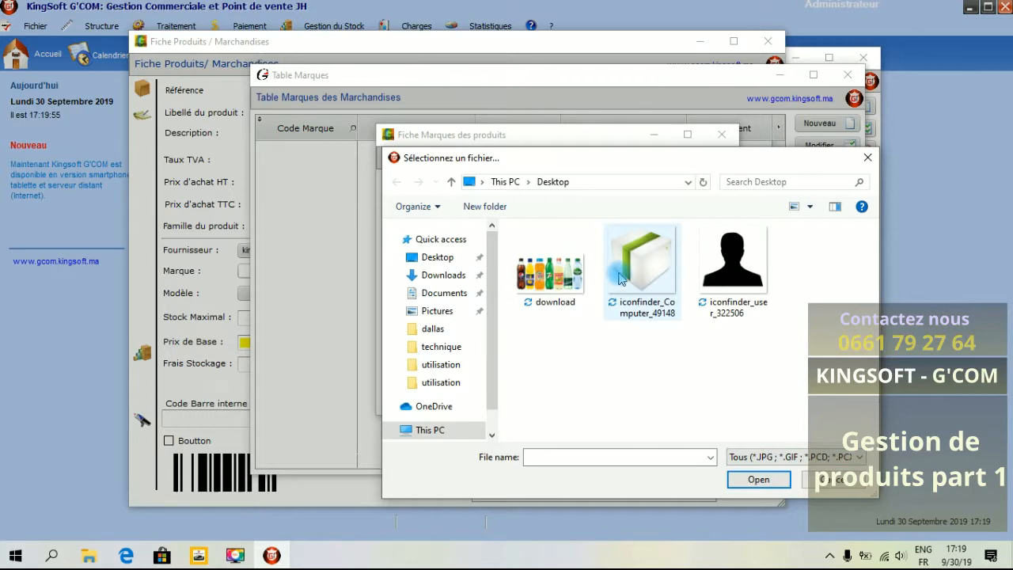
{"action": "left_click", "coordinate": [631, 273]}
{"action": "left_click", "coordinate": [758, 479]}
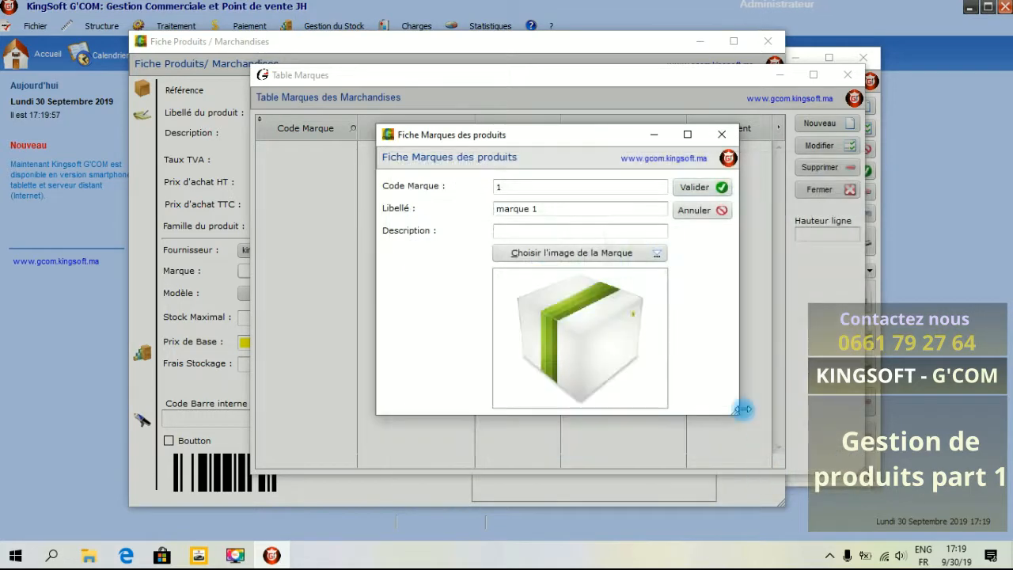
- Save the brand record and assign brand 1 to the product
{"action": "left_click", "coordinate": [691, 193]}
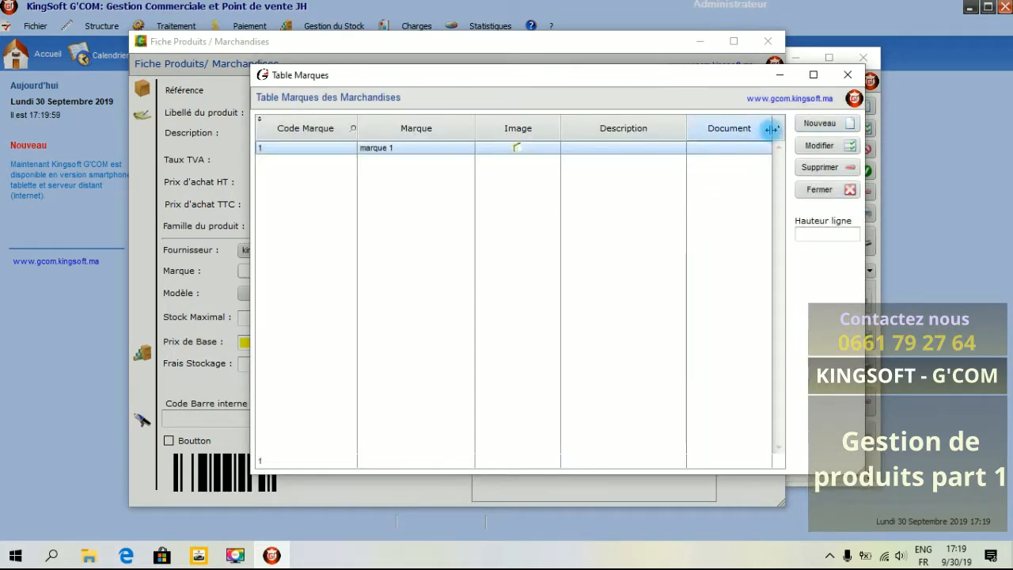
{"action": "left_click", "coordinate": [843, 75]}
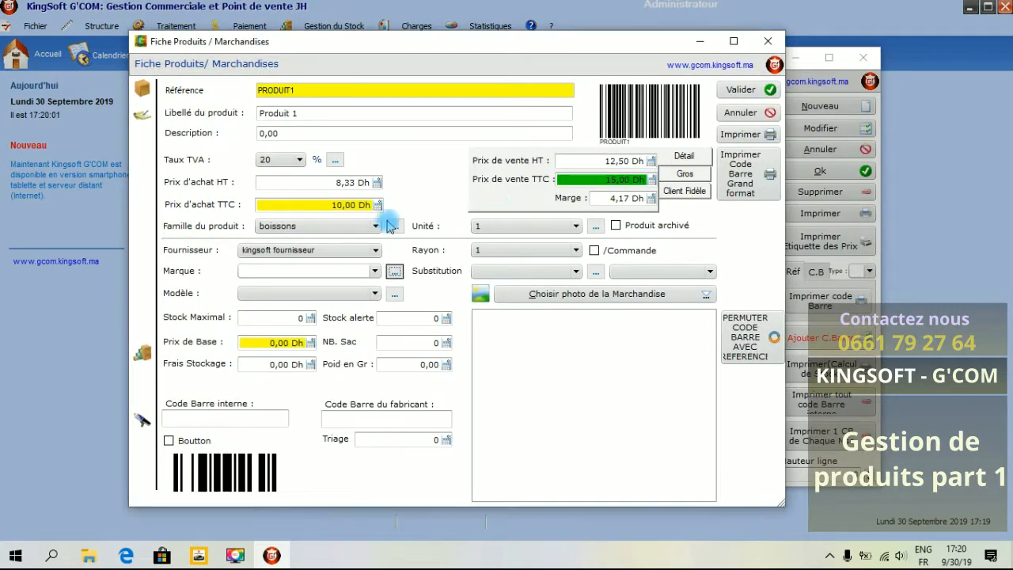
{"action": "left_click", "coordinate": [341, 271]}
{"action": "left_click", "coordinate": [307, 307]}
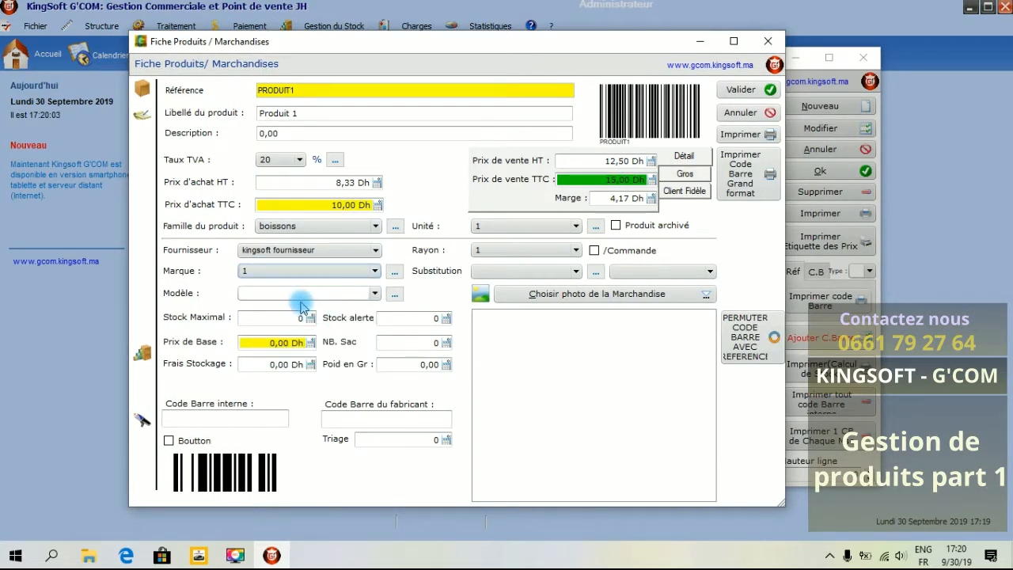
- Start a new product model record with code 1 and label "modèl 1", linked to the brand "marque 1"
{"action": "left_click", "coordinate": [309, 292]}
{"action": "left_click", "coordinate": [260, 321]}
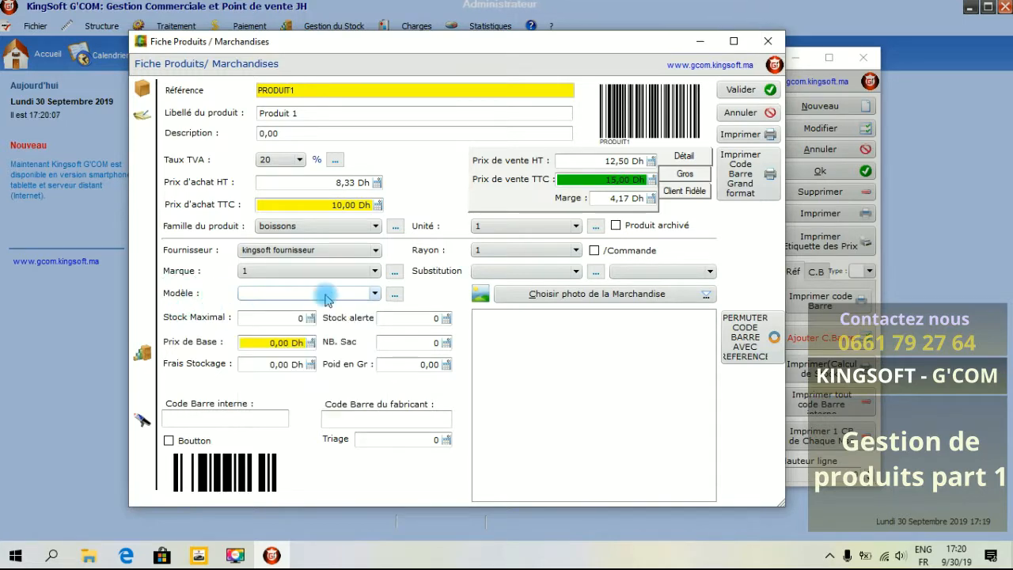
{"action": "left_click", "coordinate": [394, 299]}
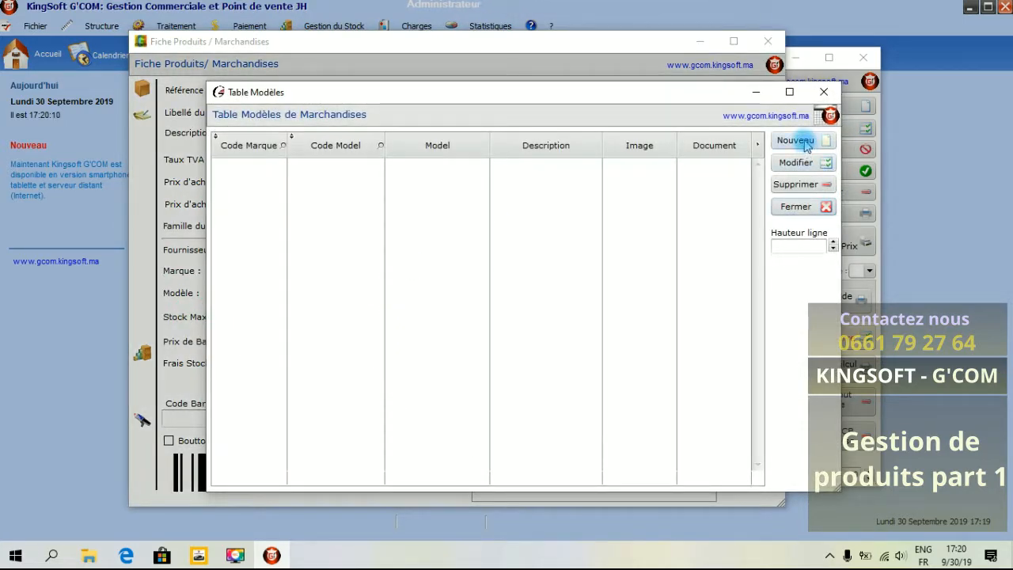
{"action": "left_click", "coordinate": [799, 141]}
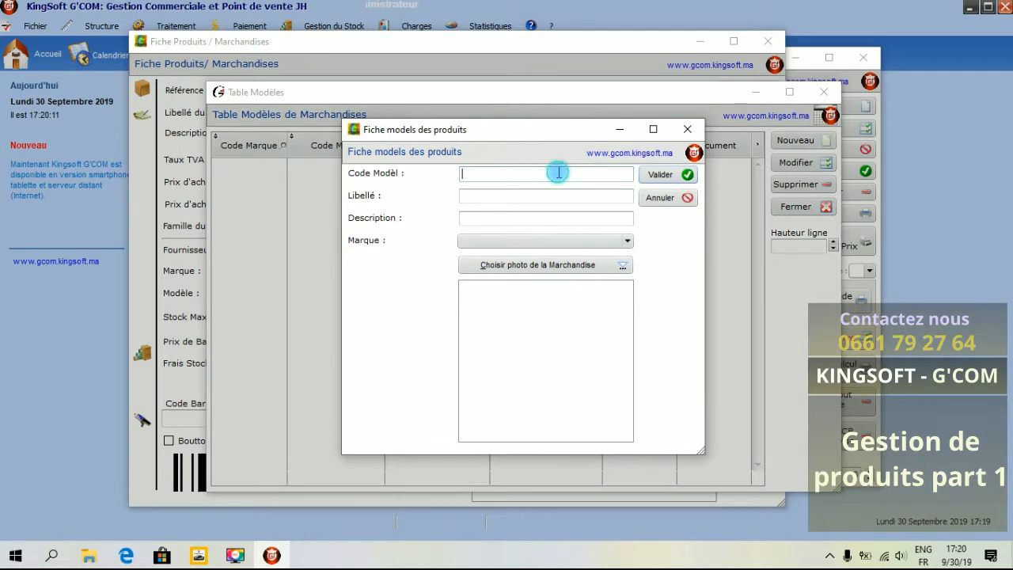
{"action": "left_click", "coordinate": [553, 195]}
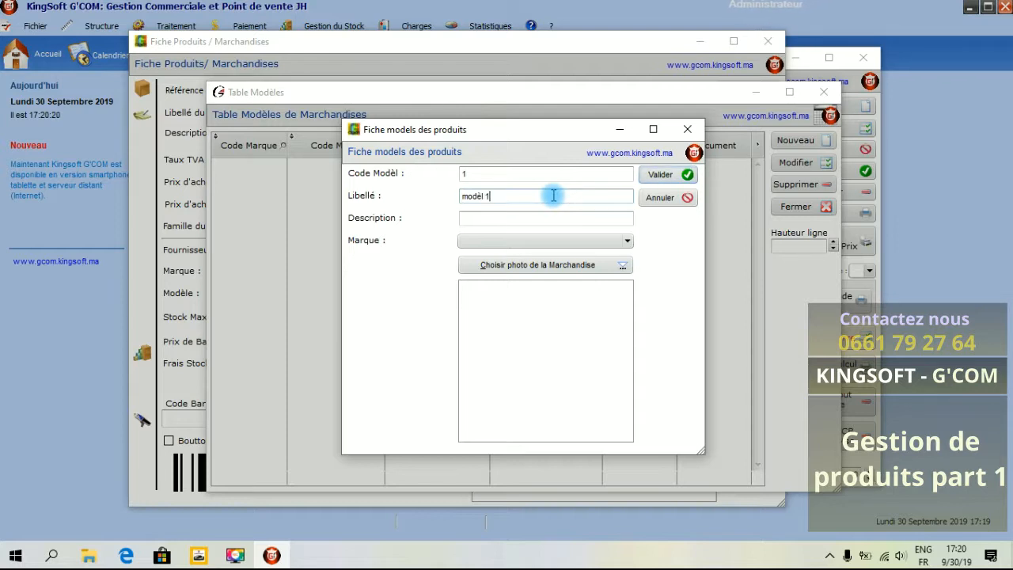
{"action": "left_click", "coordinate": [527, 240]}
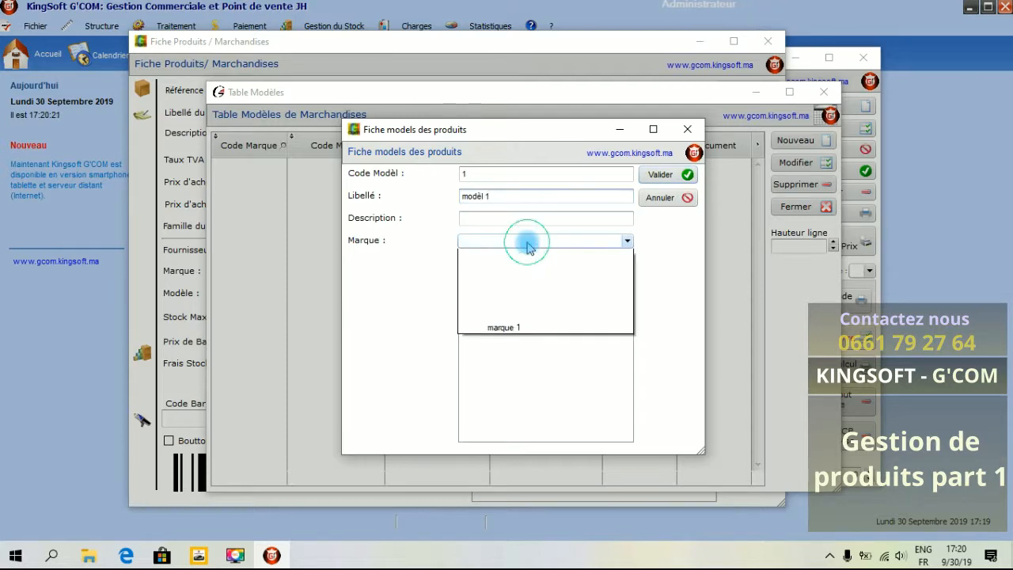
{"action": "left_click", "coordinate": [500, 273]}
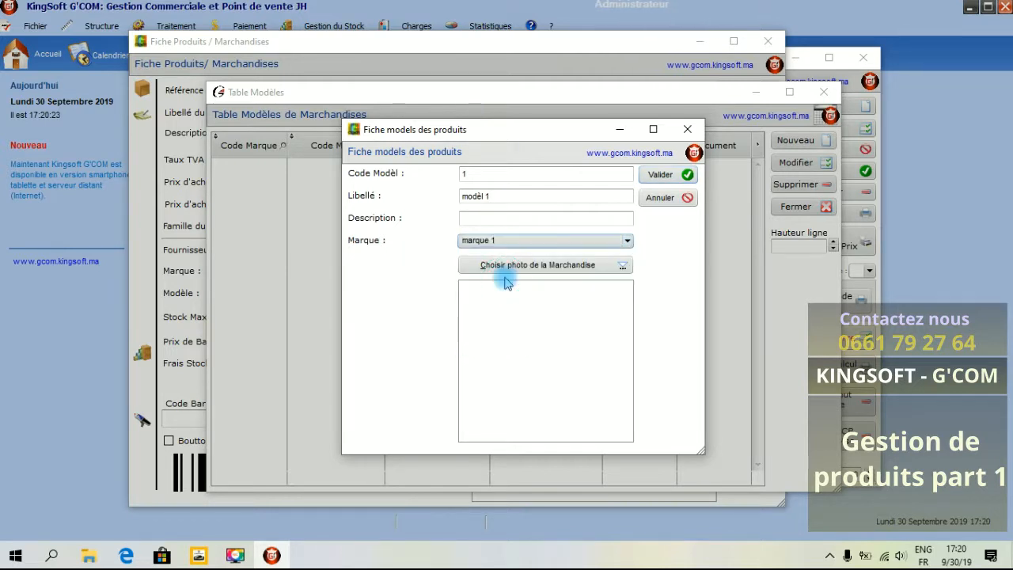
- Attach the "iconfinder_Computer_49148" picture from the desktop to the model, showing all image formats in the file selection
{"action": "left_click", "coordinate": [533, 266]}
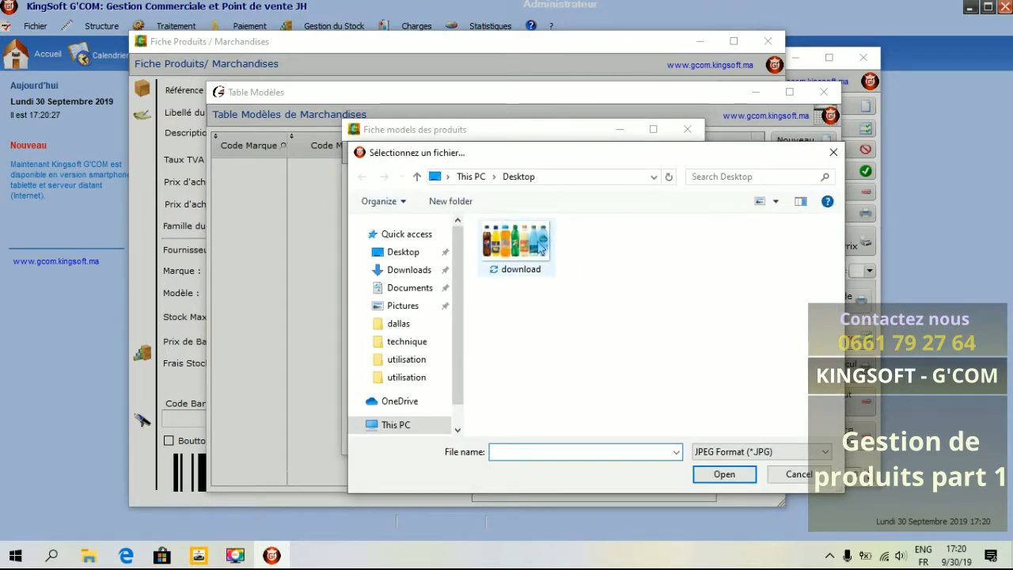
{"action": "left_click", "coordinate": [746, 452]}
{"action": "left_click", "coordinate": [739, 281]}
{"action": "left_click", "coordinate": [606, 237]}
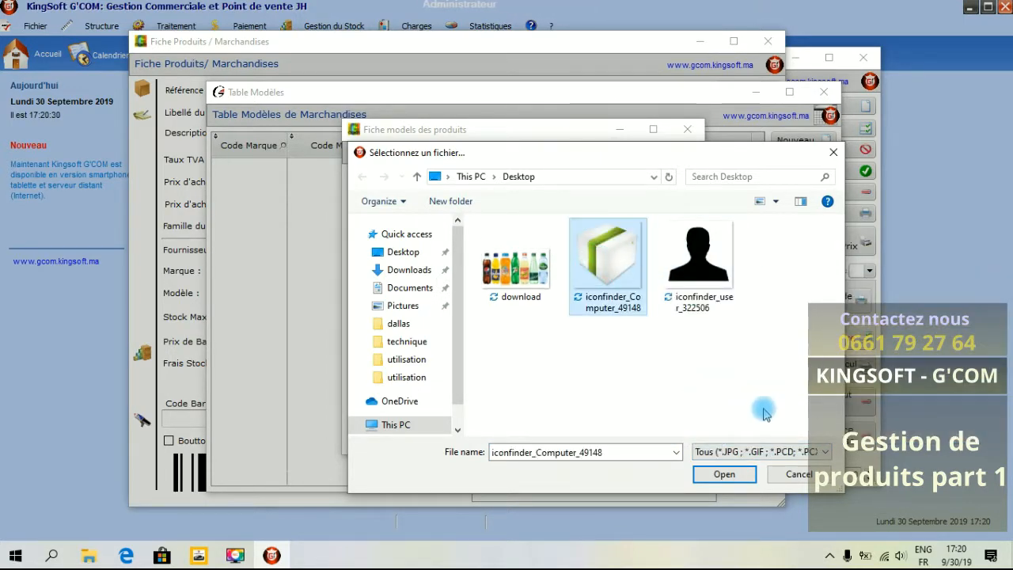
{"action": "left_click", "coordinate": [724, 474]}
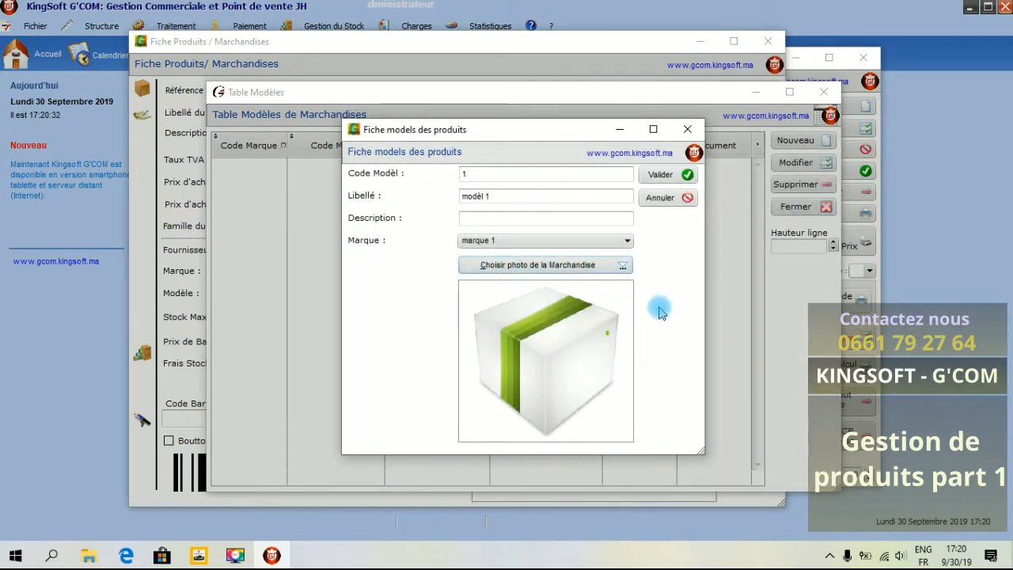
- Save the model record and assign model 1 to the product
{"action": "left_click", "coordinate": [660, 175]}
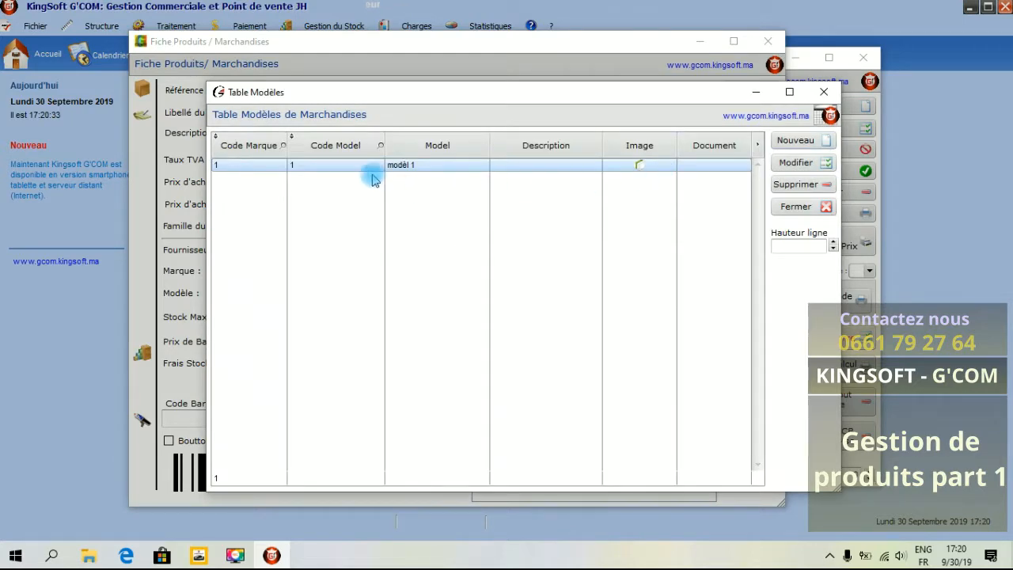
{"action": "left_click", "coordinate": [823, 92]}
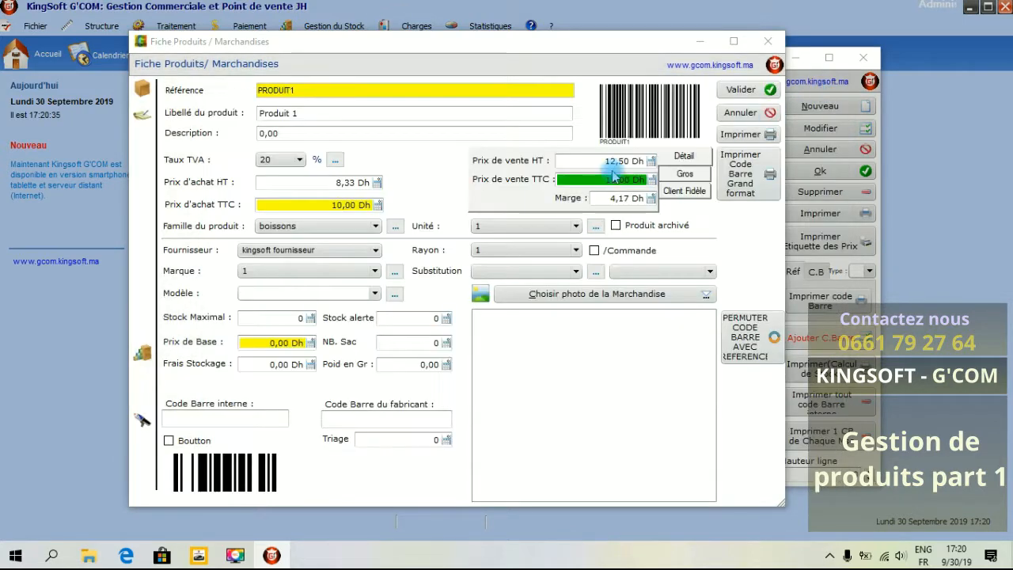
{"action": "left_click", "coordinate": [340, 293]}
{"action": "left_click", "coordinate": [284, 321]}
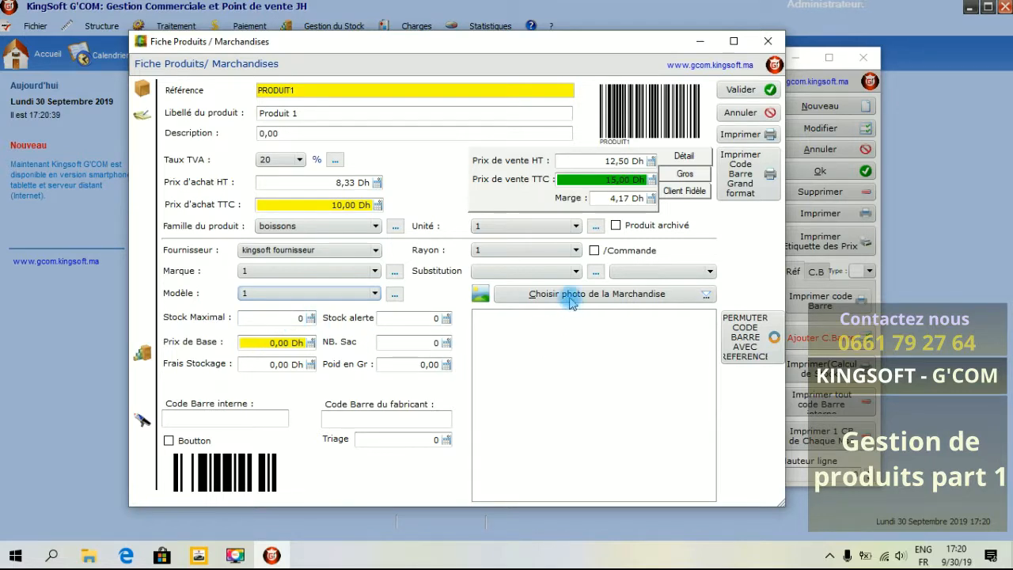
{"action": "left_click", "coordinate": [482, 230]}
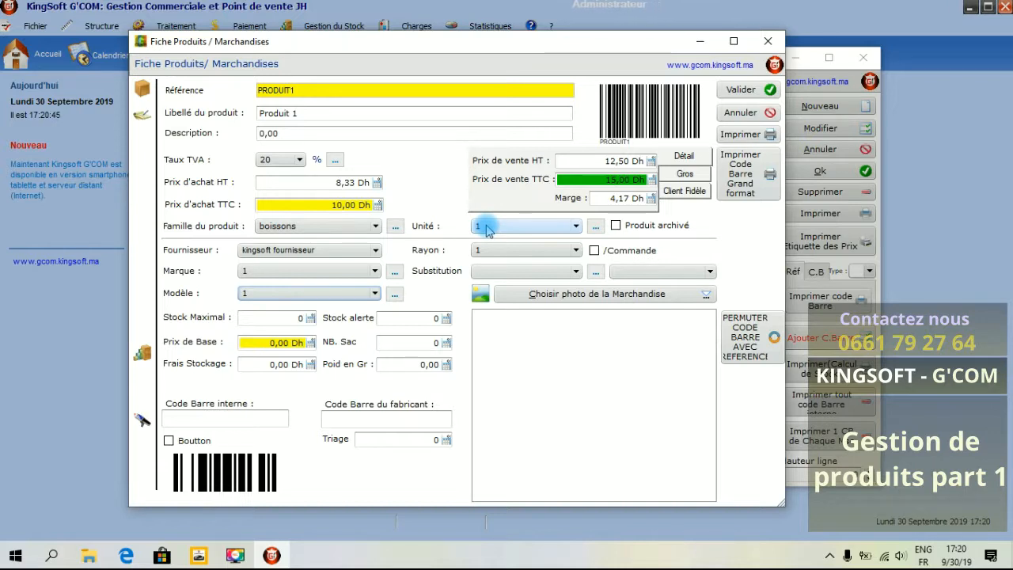
{"action": "left_click", "coordinate": [560, 230]}
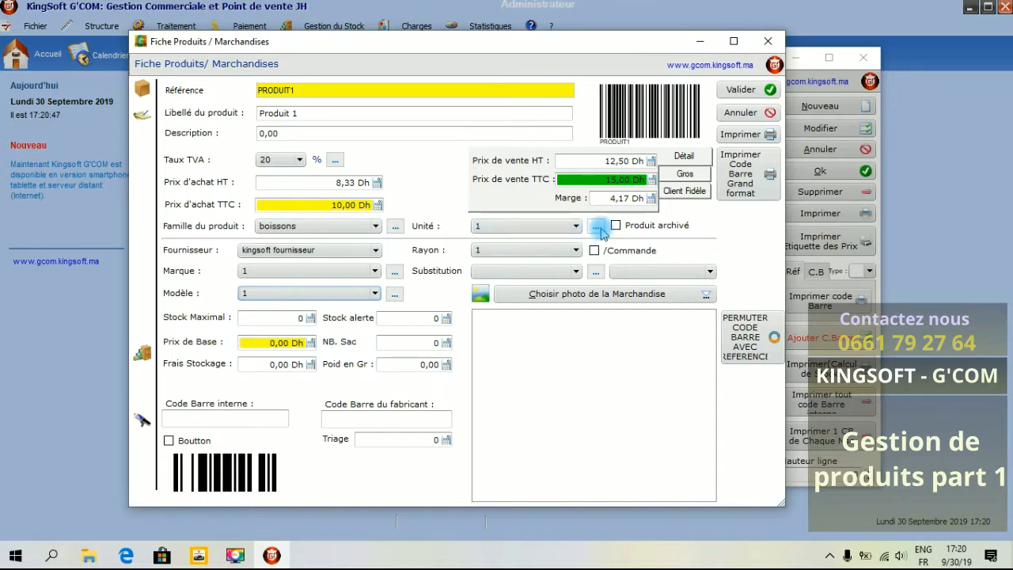
{"action": "left_click", "coordinate": [511, 229]}
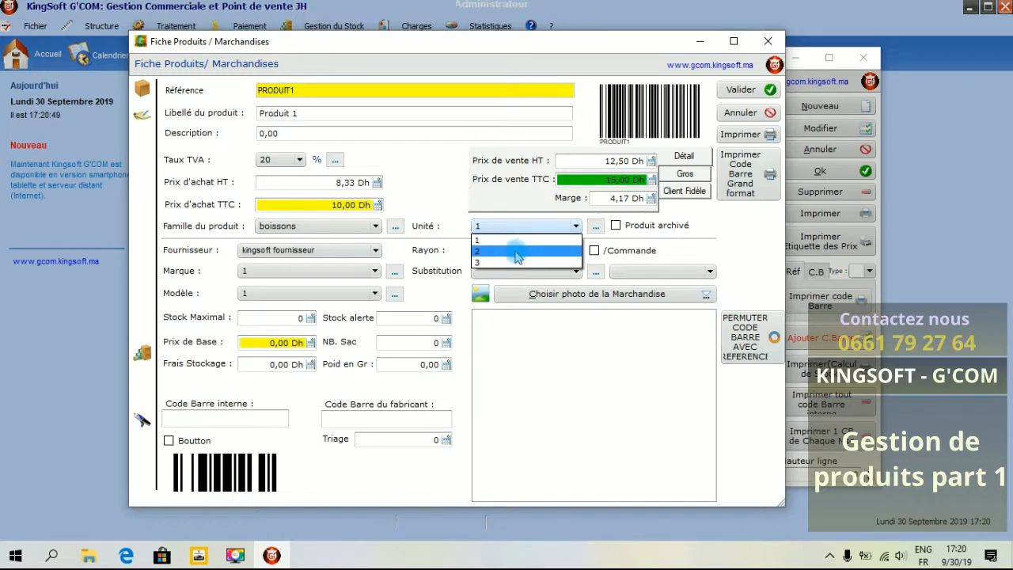
{"action": "left_click", "coordinate": [477, 240]}
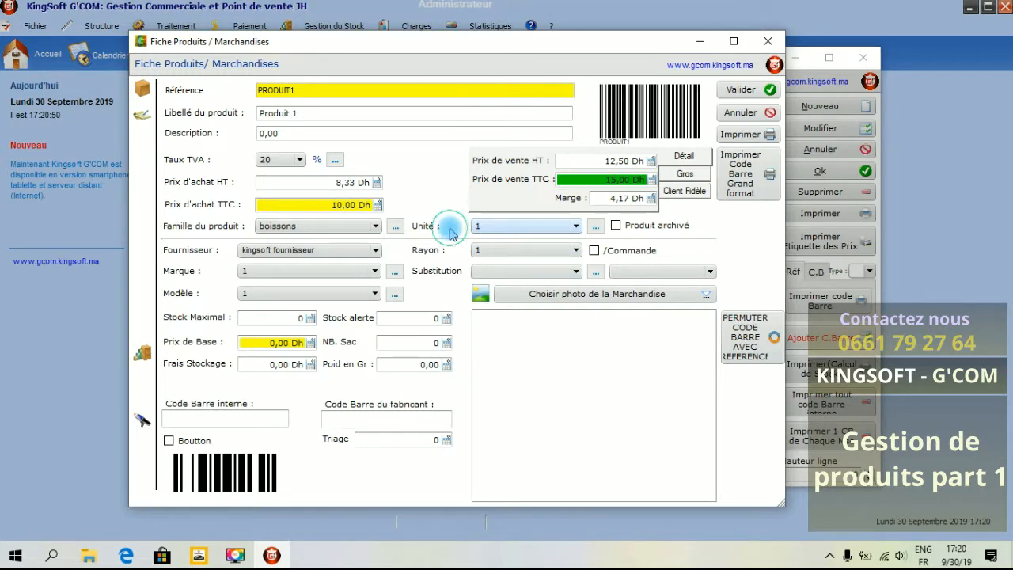
- Add a new product unit with code 4 and label "g" to the unit table
{"action": "left_click", "coordinate": [594, 227]}
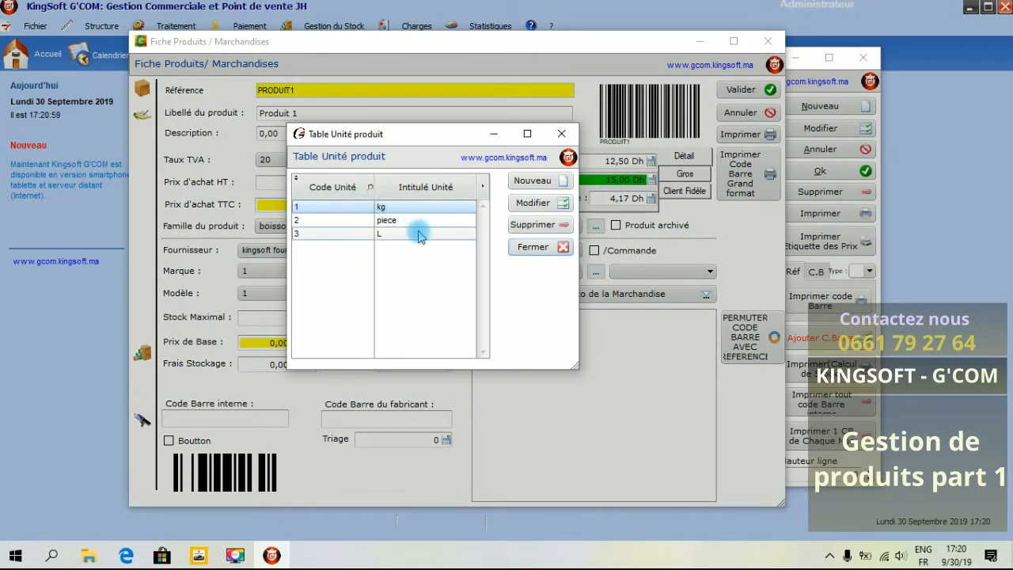
{"action": "left_click", "coordinate": [524, 182]}
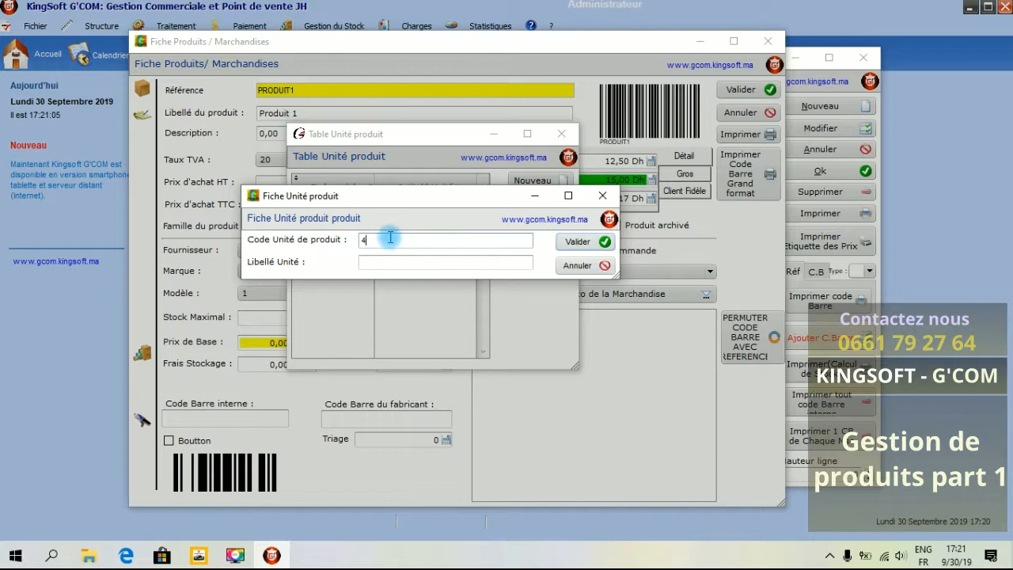
{"action": "left_click", "coordinate": [393, 263]}
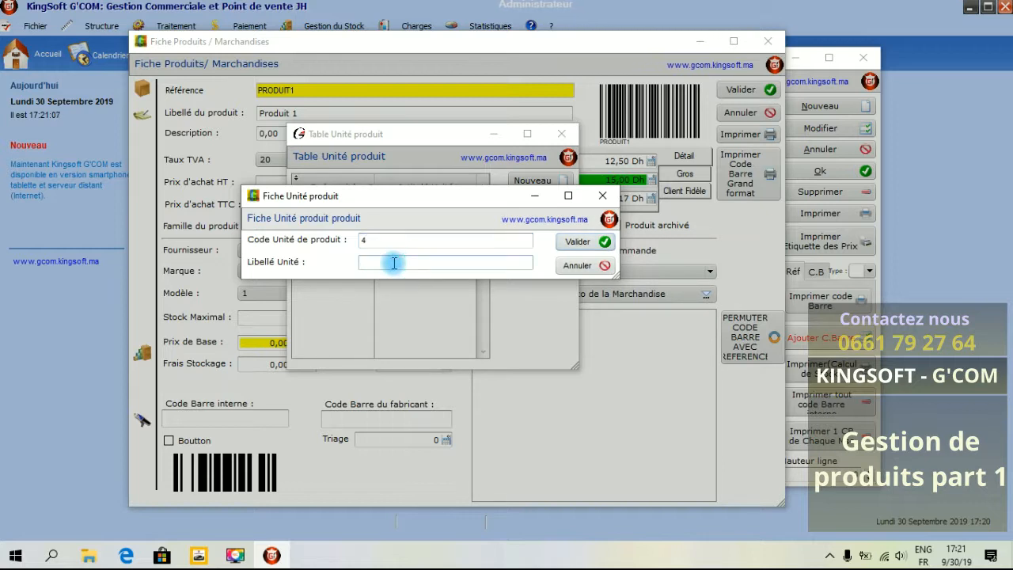
{"action": "type", "text": "g"}
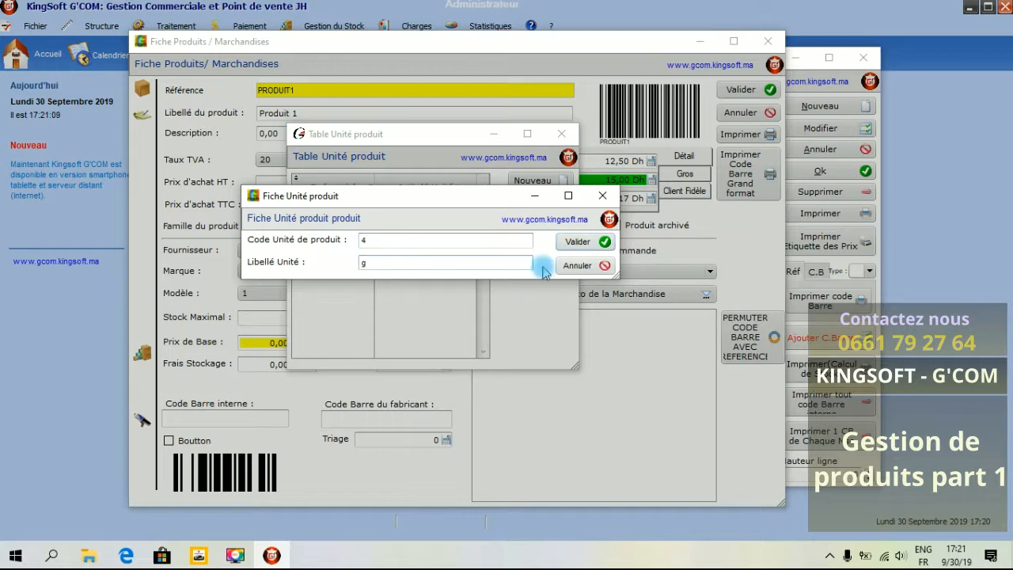
{"action": "left_click", "coordinate": [592, 242]}
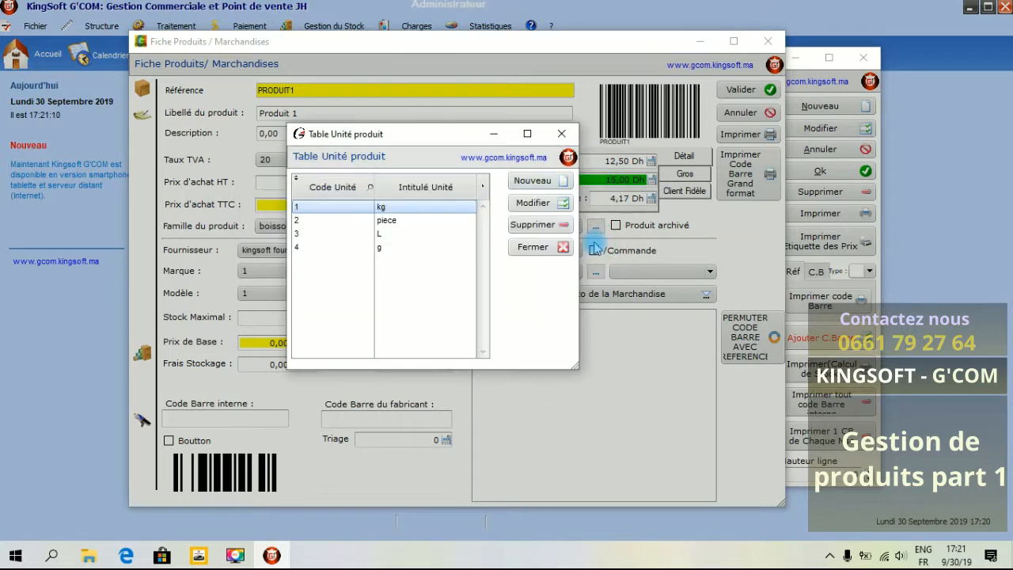
- Close the unit table and set the product's unit to 4
{"action": "left_click", "coordinate": [314, 247]}
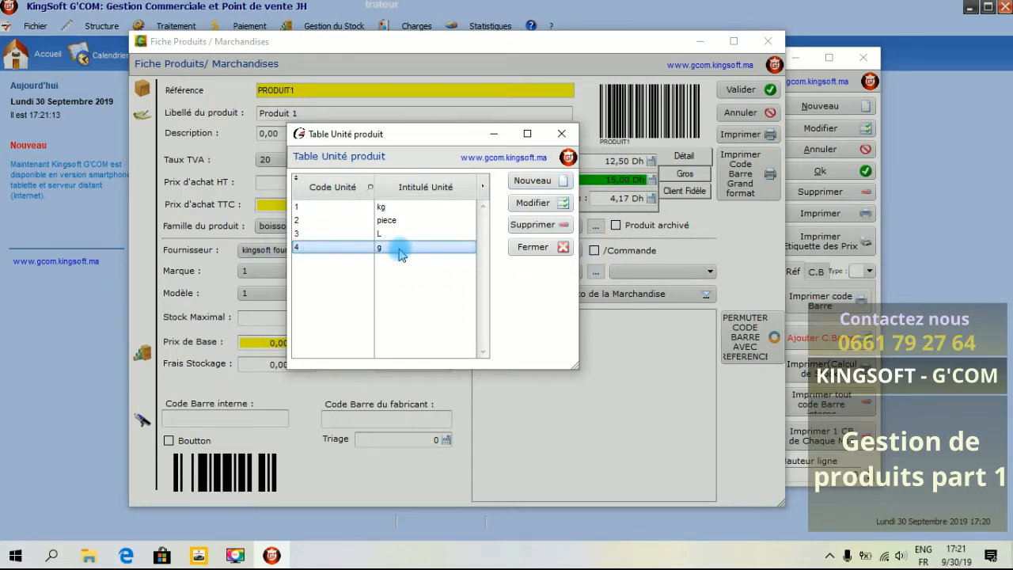
{"action": "left_click", "coordinate": [560, 135]}
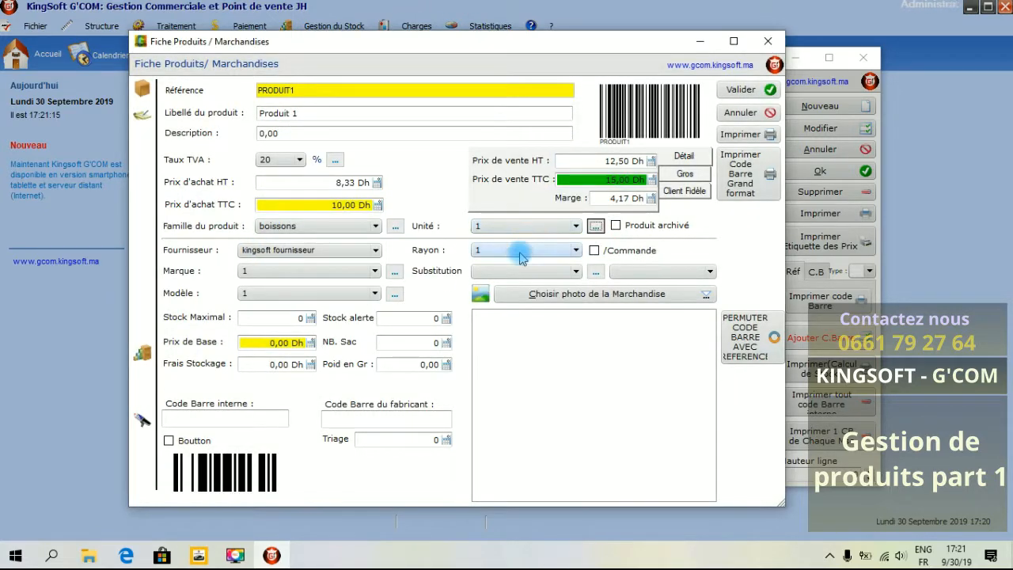
{"action": "left_click", "coordinate": [515, 227]}
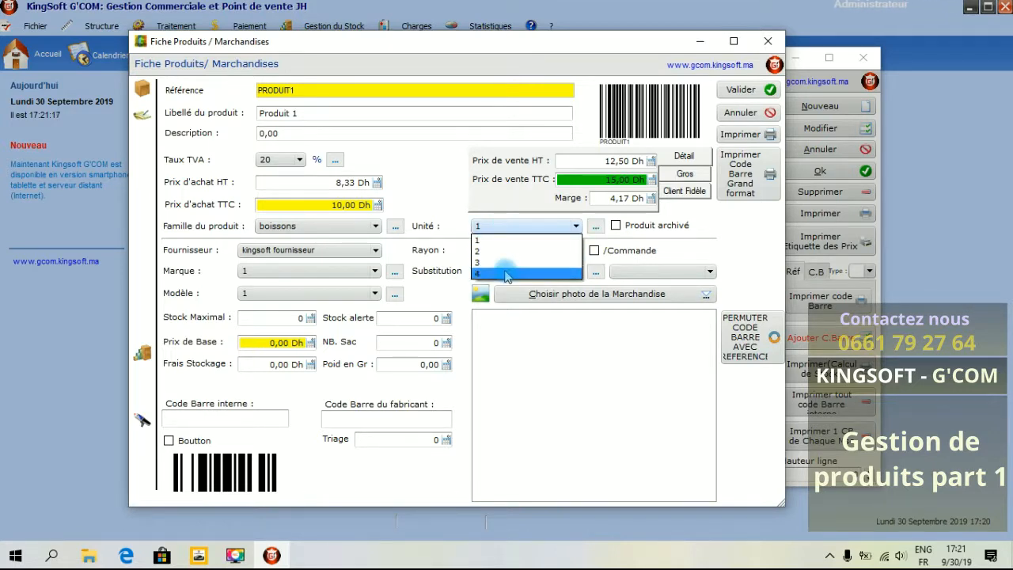
{"action": "left_click", "coordinate": [504, 273]}
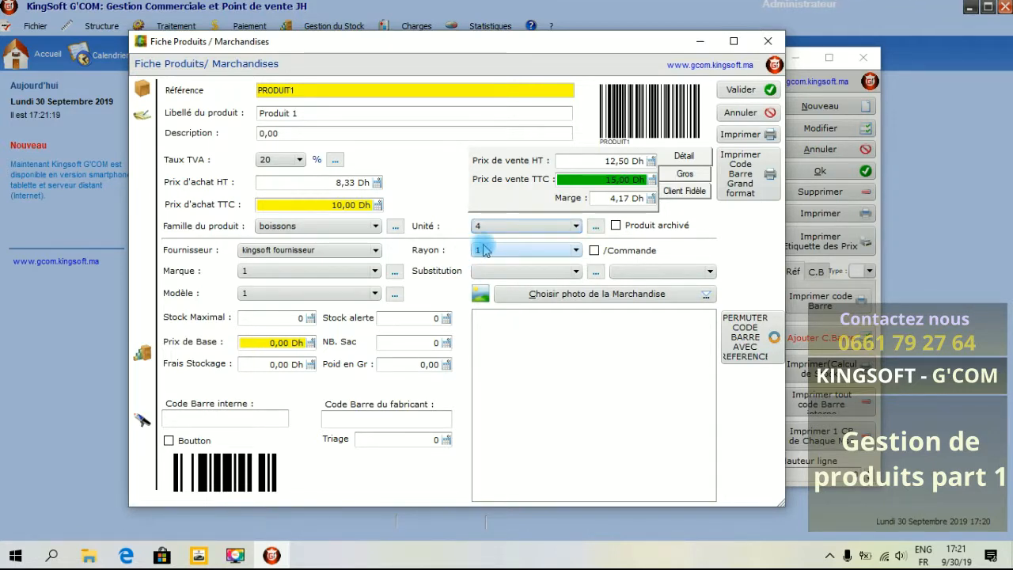
- Select 1 as the product's shelf (Rayon)
{"action": "left_click", "coordinate": [488, 250]}
{"action": "left_click", "coordinate": [471, 263]}
{"action": "left_click", "coordinate": [475, 250]}
{"action": "left_click", "coordinate": [472, 263]}
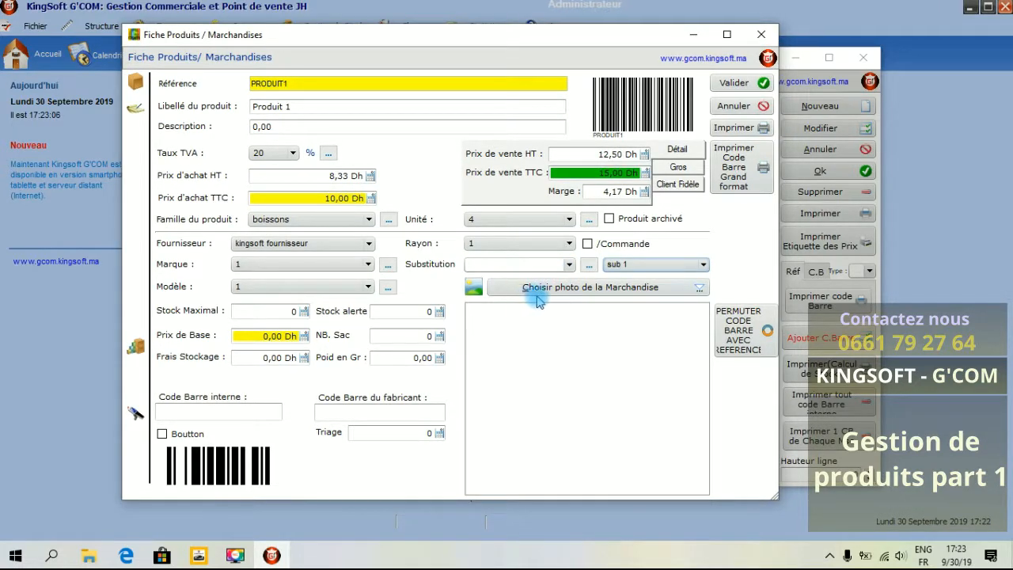
- Show all image formats in the file chooser and set iconfinder_Computer_49148 from the Desktop as the product's photo
{"action": "left_click", "coordinate": [562, 289]}
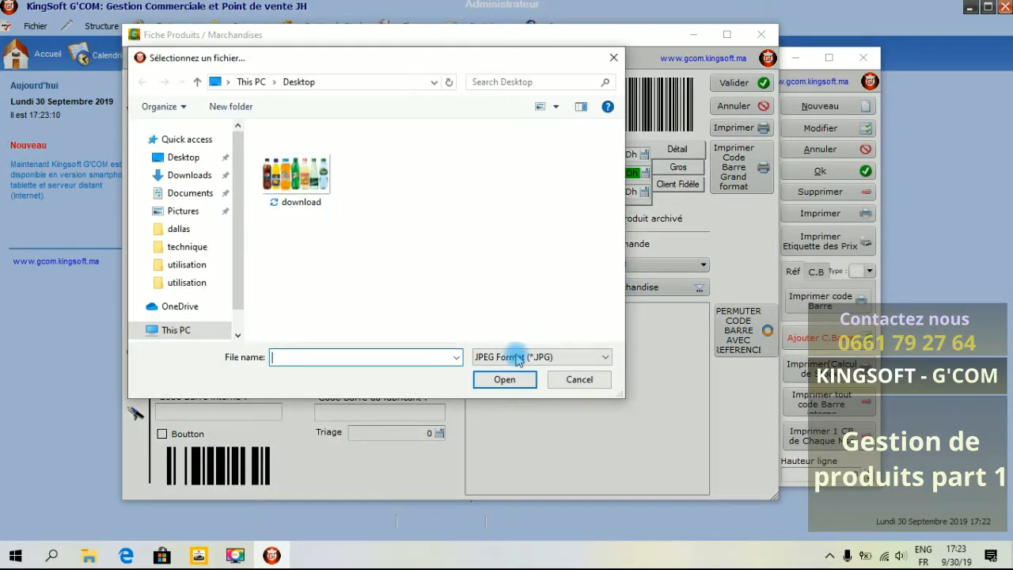
{"action": "left_click", "coordinate": [515, 354]}
{"action": "left_click", "coordinate": [550, 372]}
{"action": "left_click", "coordinate": [387, 170]}
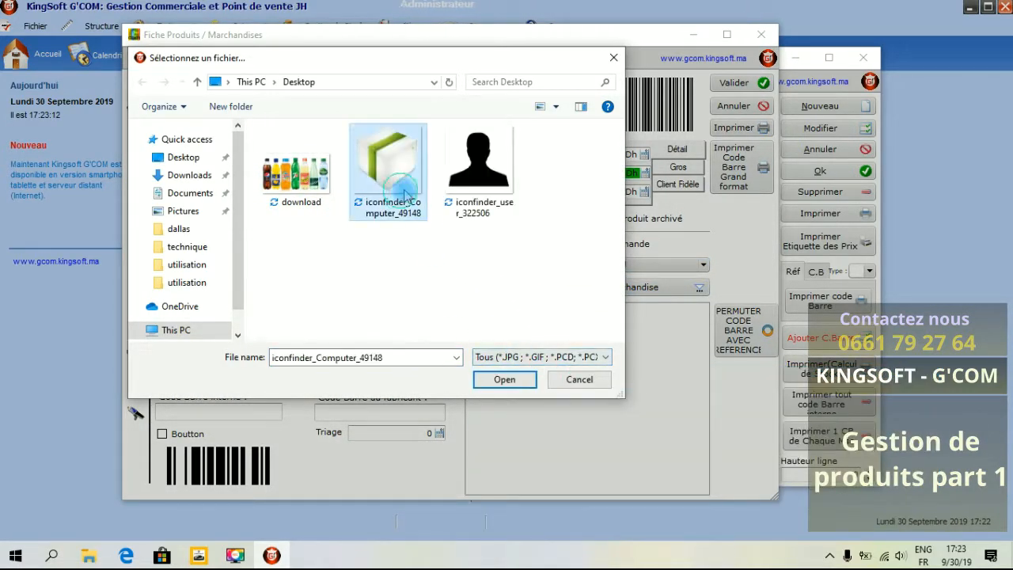
{"action": "left_click", "coordinate": [507, 379]}
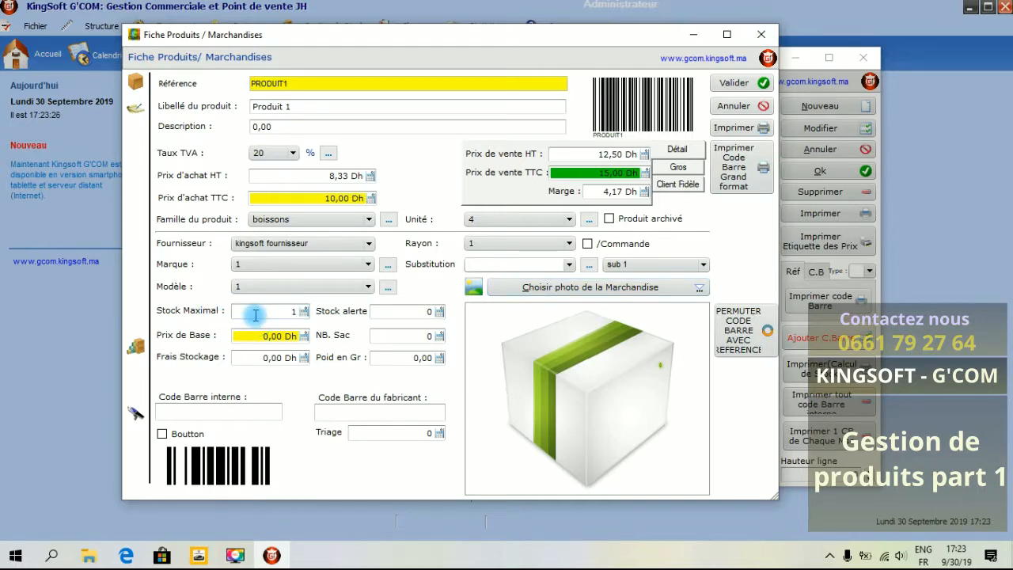
- Save Produit 1 with a maximum stock of 100 and a stock alert of 10, and close the product list
{"action": "left_click", "coordinate": [413, 314]}
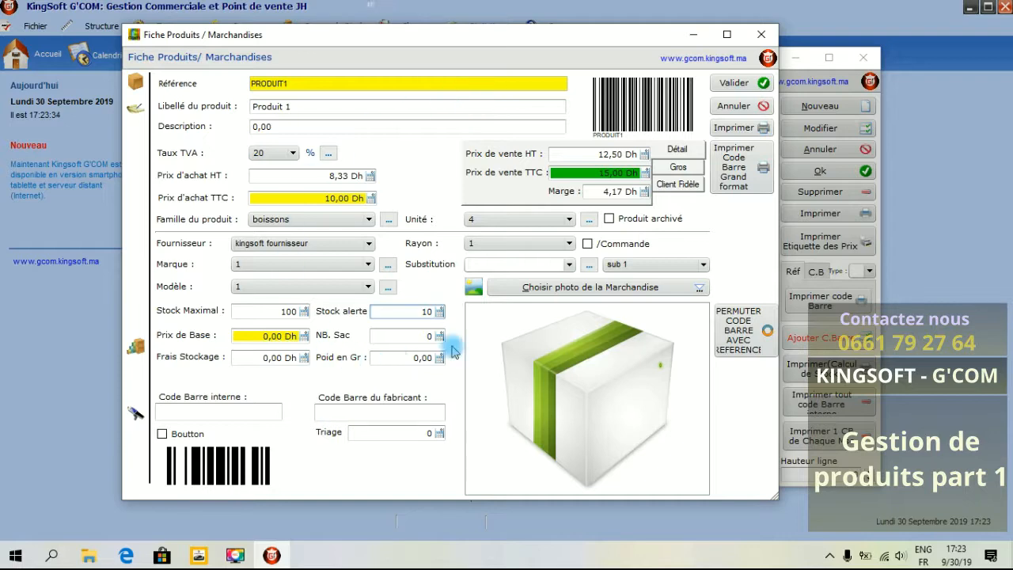
{"action": "left_click", "coordinate": [723, 84]}
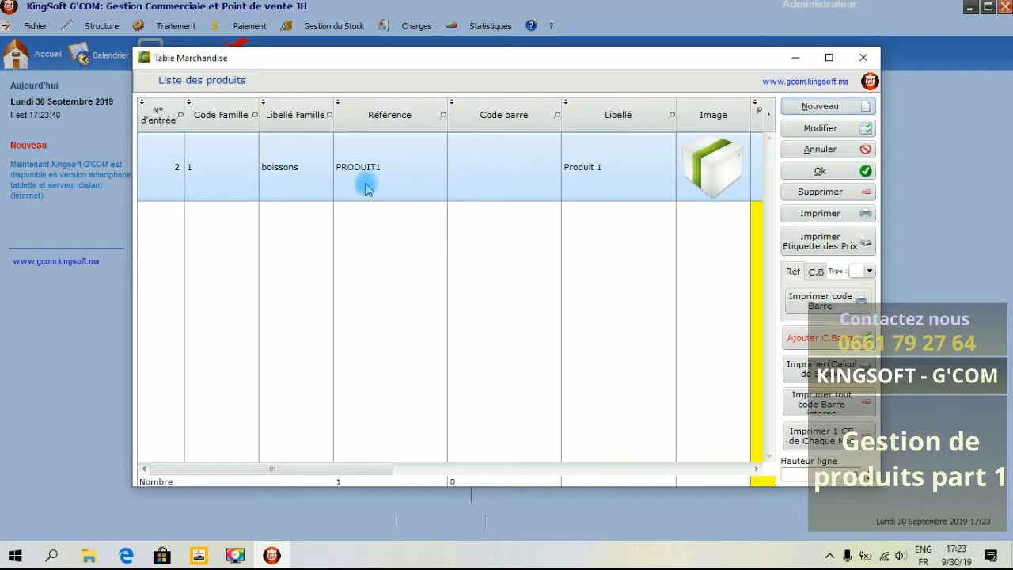
{"action": "left_click", "coordinate": [862, 58]}
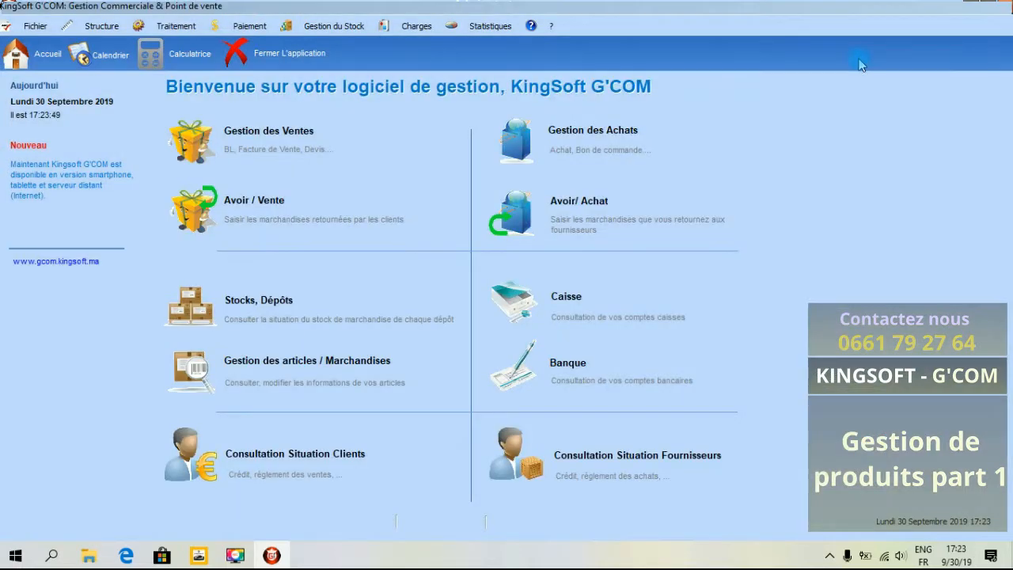